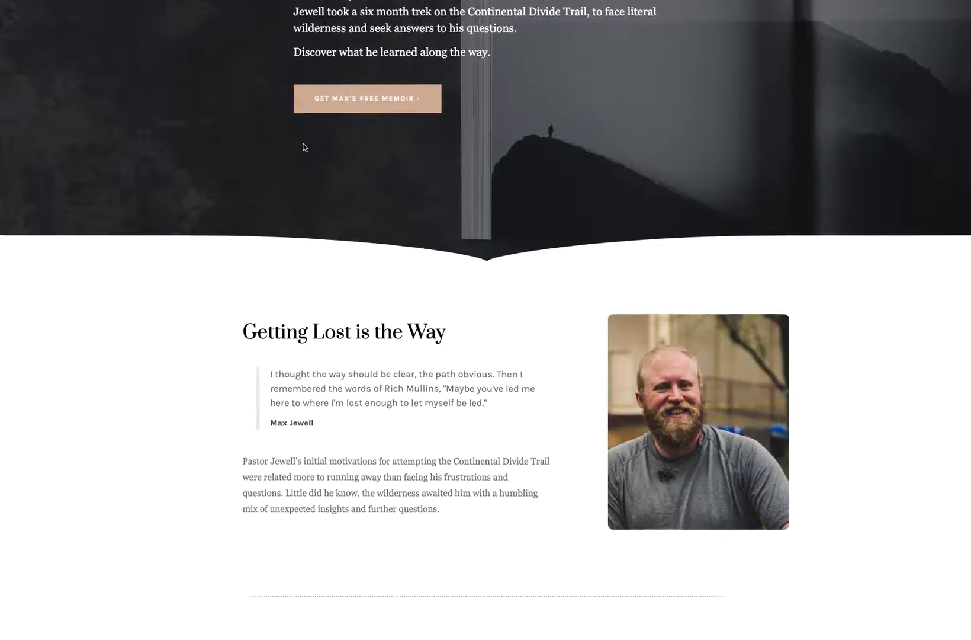
Look through the "Losing Our Way" landing page and its editor version down to the "Insights from the Trail" section.
scroll(306, 146, "down", 8)
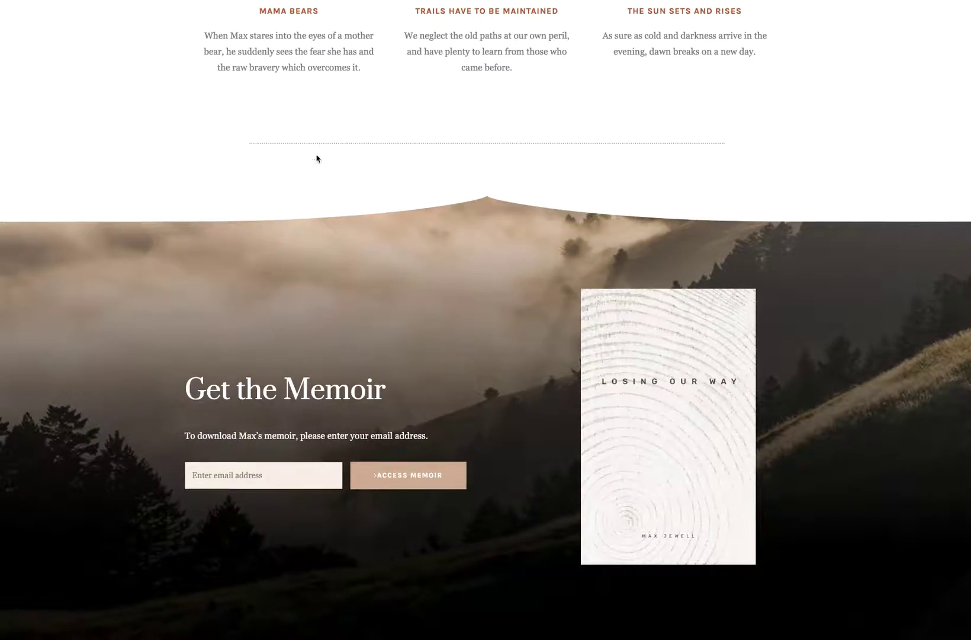
scroll(314, 154, "up", 17)
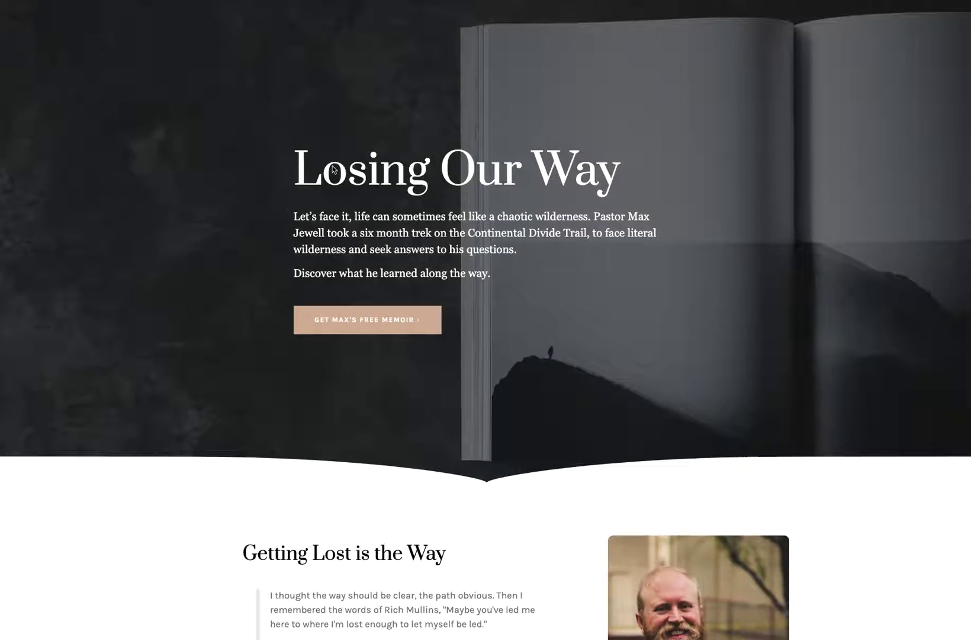
scroll(542, 310, "down", 1)
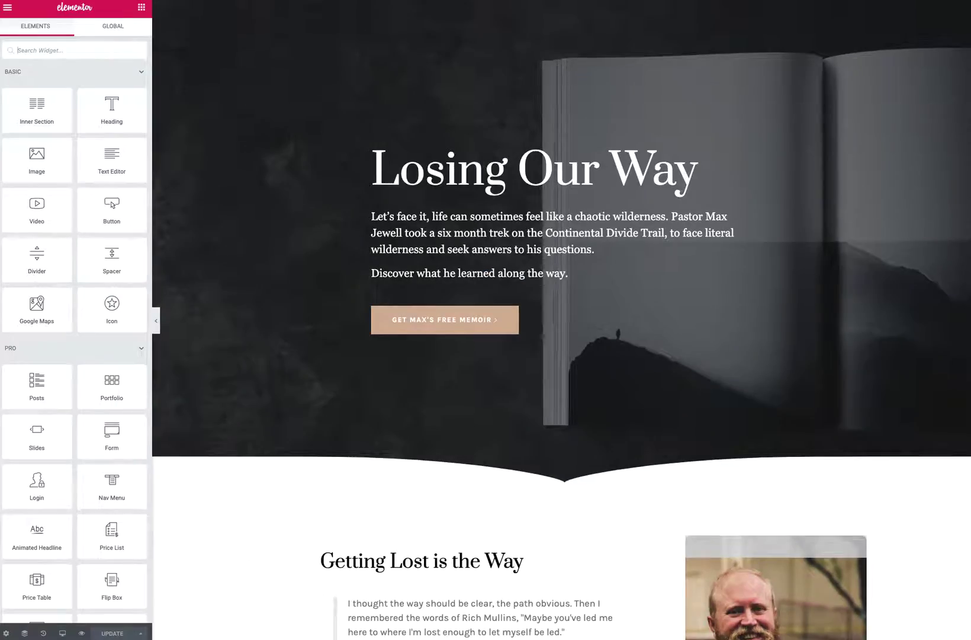
scroll(462, 133, "down", 3)
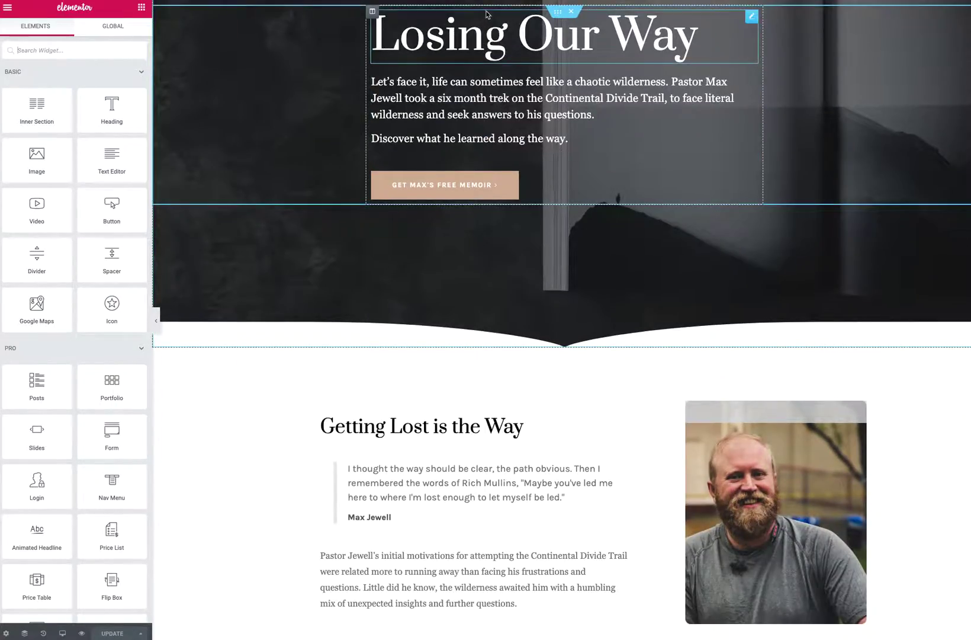
scroll(495, 150, "down", 5)
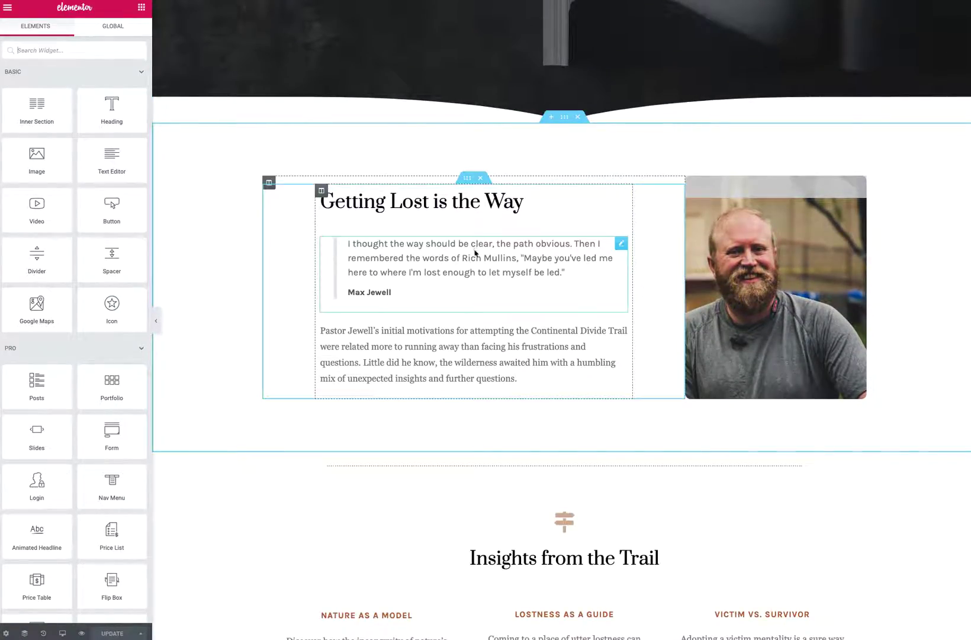
scroll(477, 275, "down", 5)
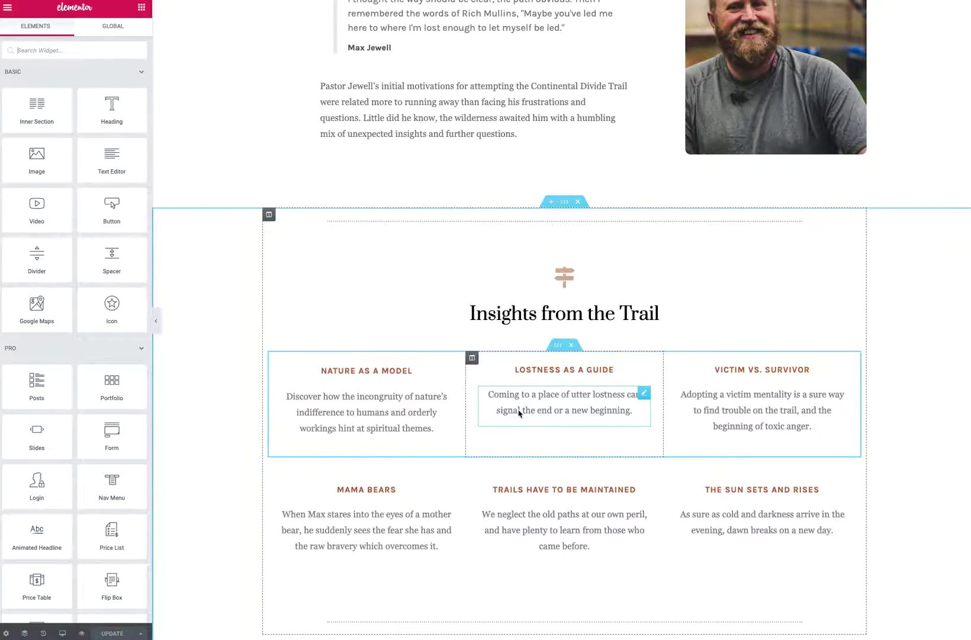
Duplicate the text widget under the "Lostness as a Guide" heading and delete the duplicate.
triple_click(552, 404)
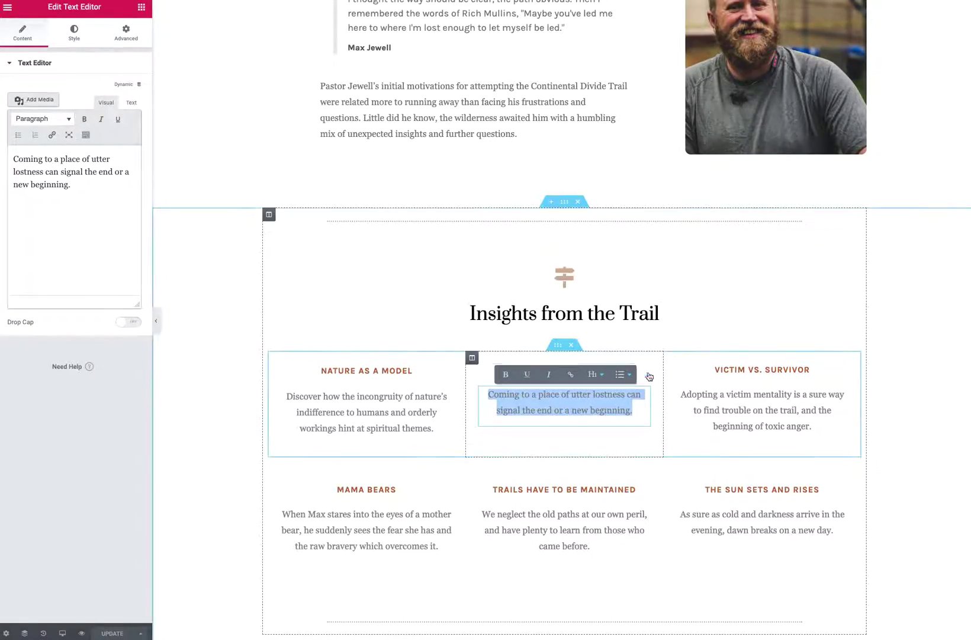
left_click(880, 368)
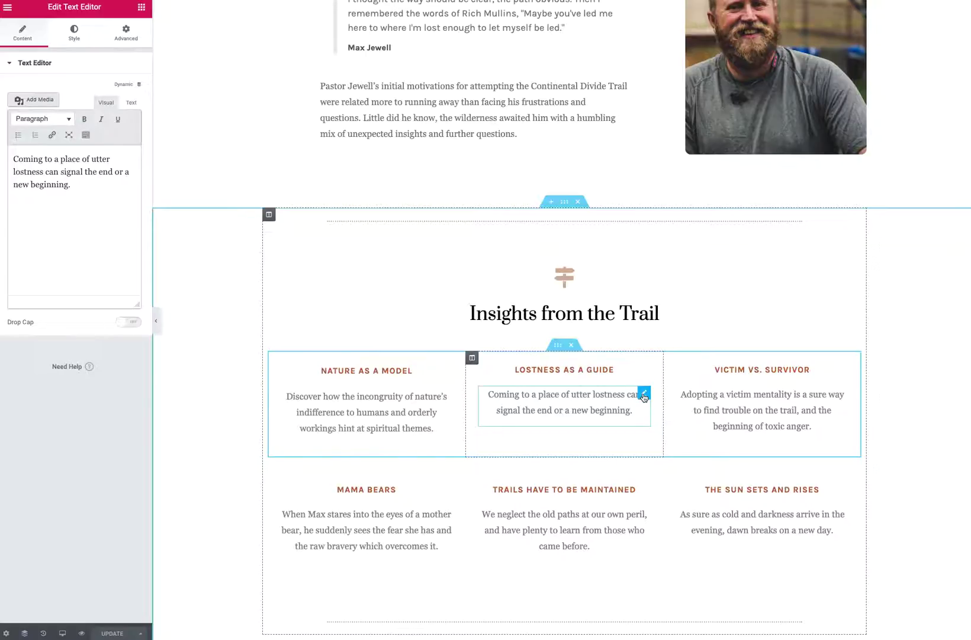
right_click(643, 397)
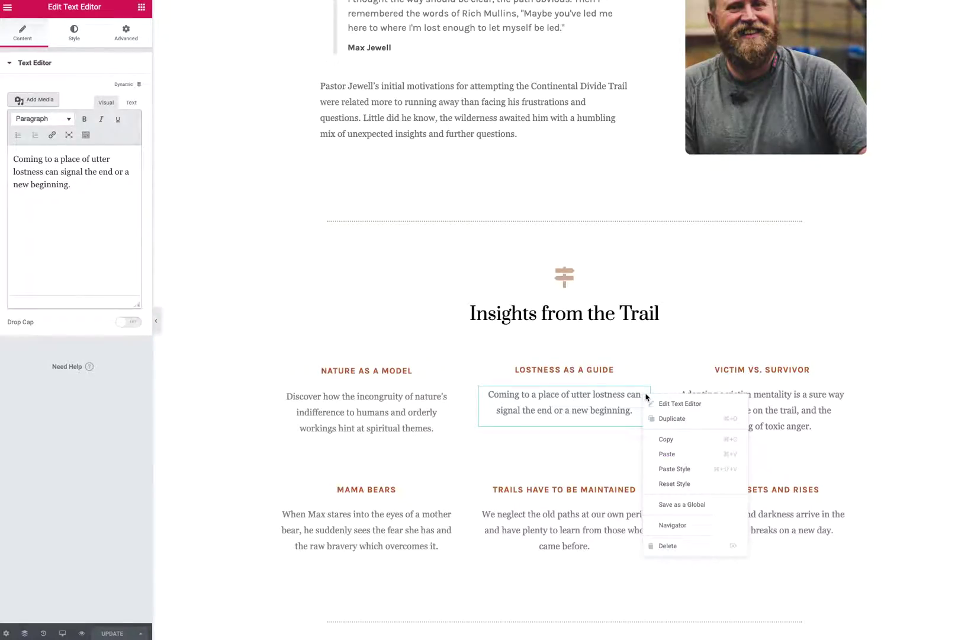
left_click(676, 421)
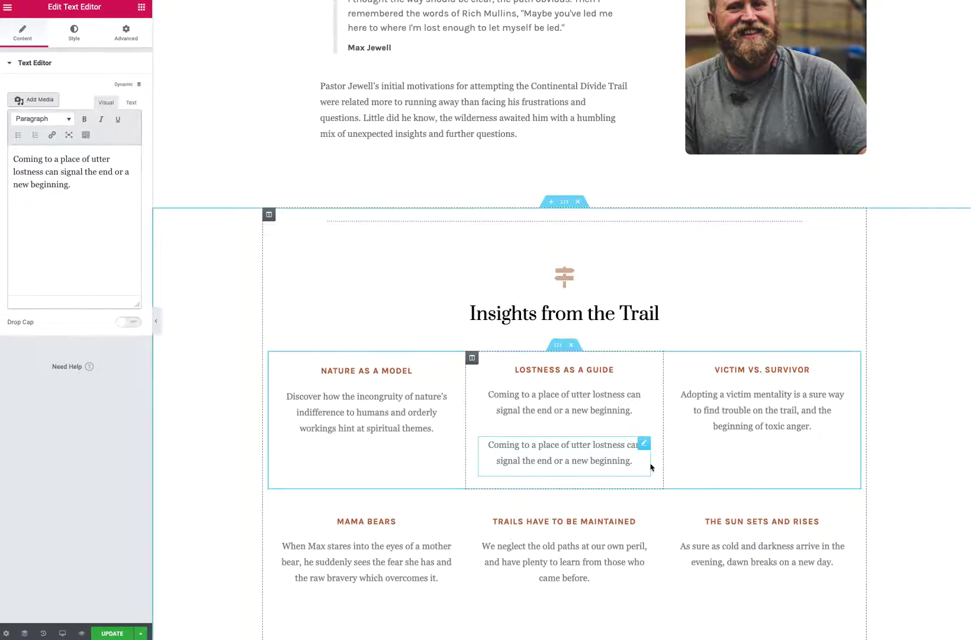
right_click(644, 443)
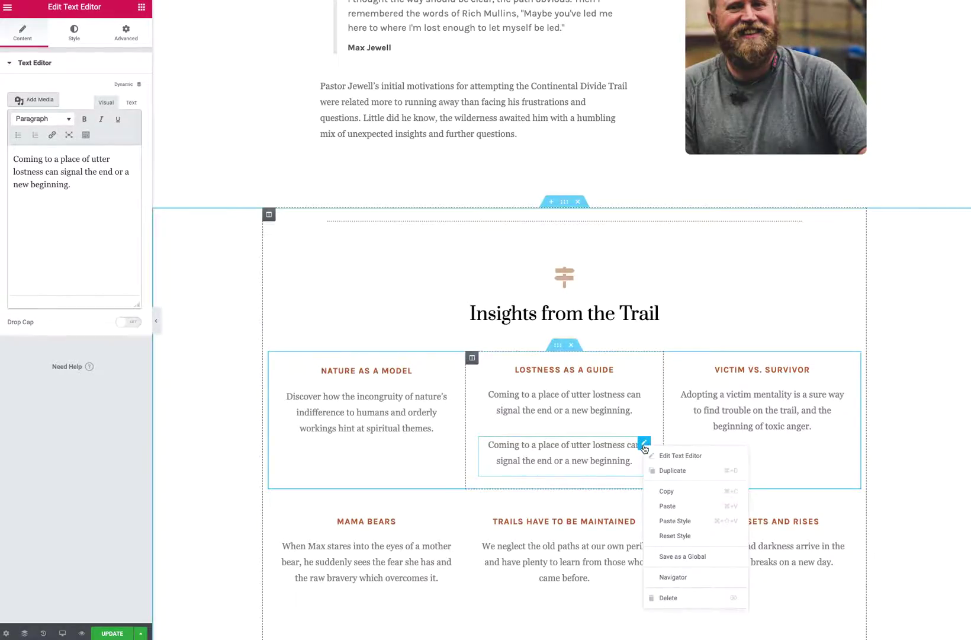
left_click(657, 597)
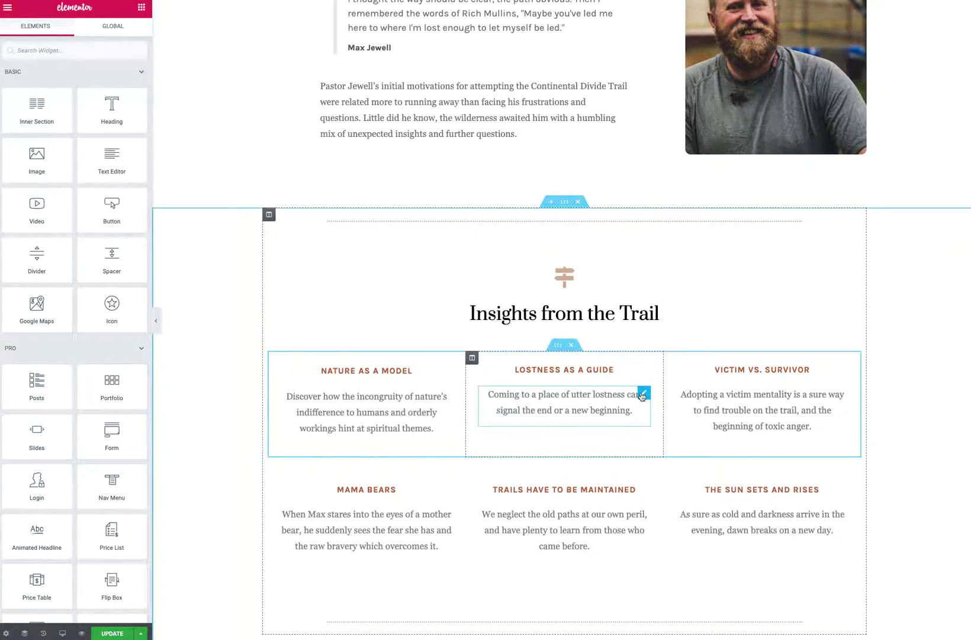
Paste a copy of the "Lostness as a Guide" text below the "The Sun Sets and Rises" text, and delete the pasted copy.
right_click(643, 394)
left_click(658, 438)
scroll(663, 331, "down", 3)
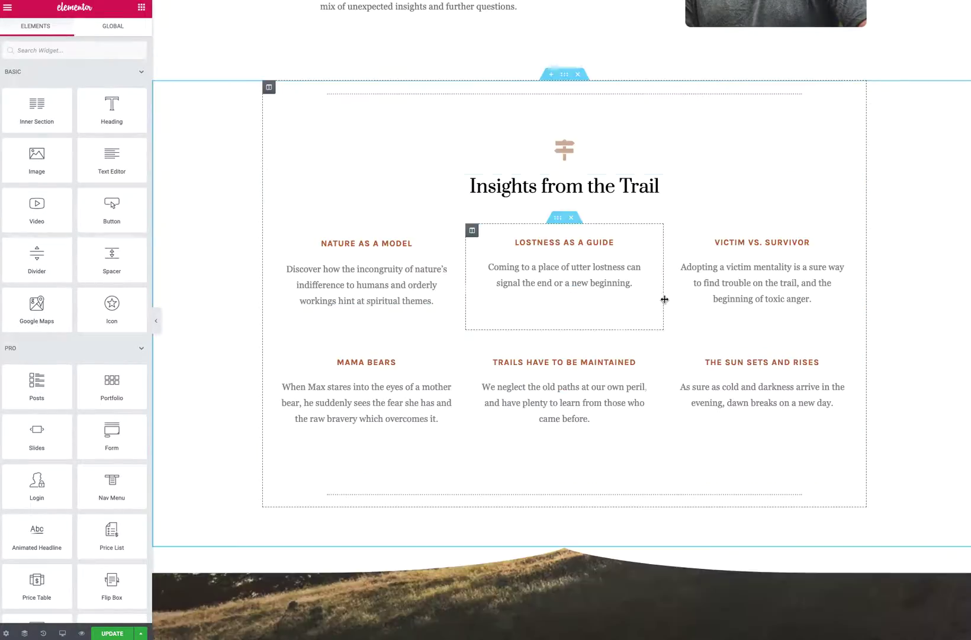
right_click(769, 406)
left_click(795, 468)
right_click(845, 439)
left_click(860, 587)
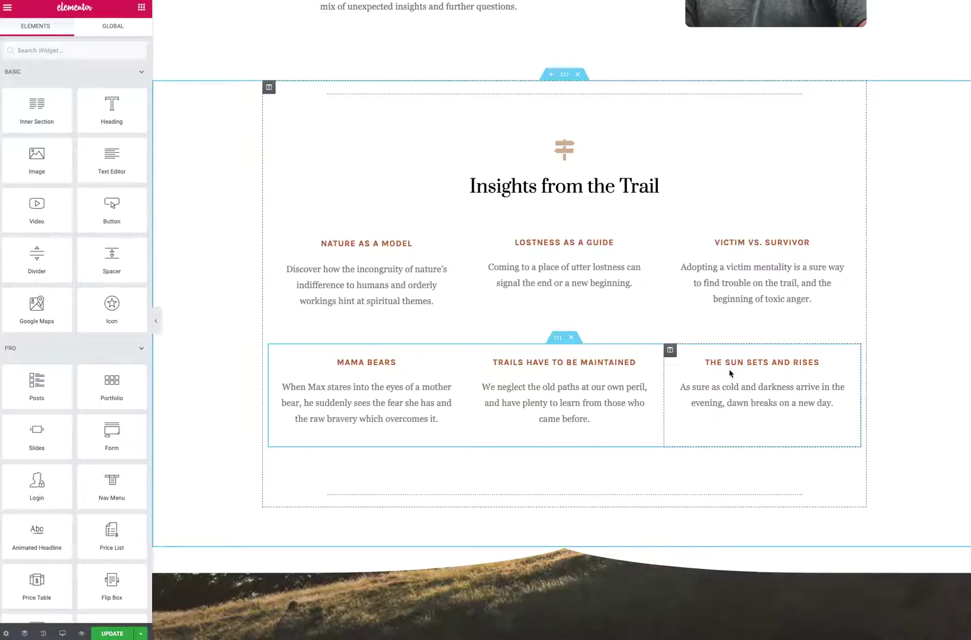
Duplicate the "The Sun Sets and Rises" column and give the copy a solid border of width 3 in grey #adadad.
right_click(671, 354)
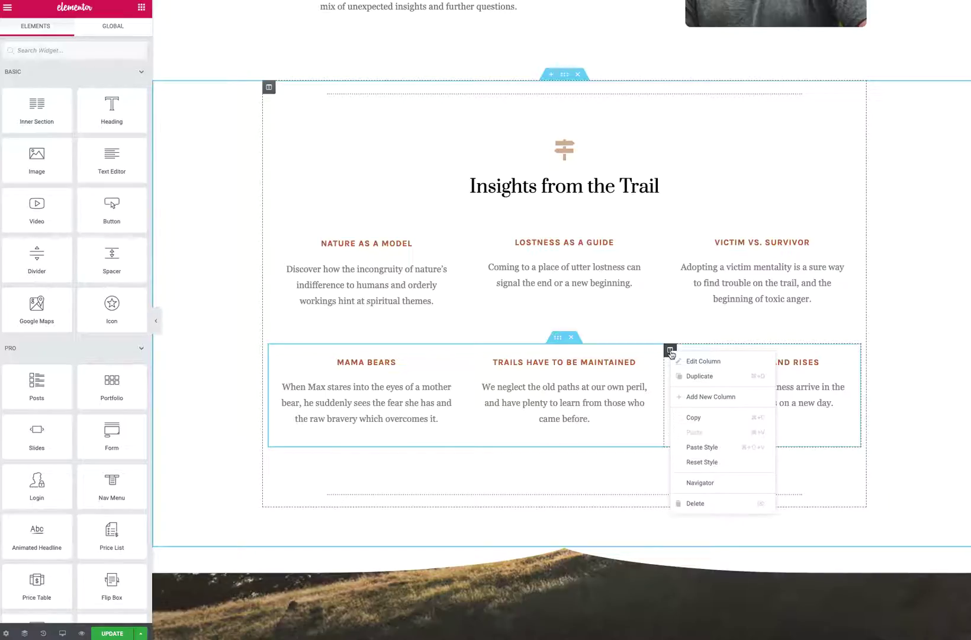
left_click(700, 376)
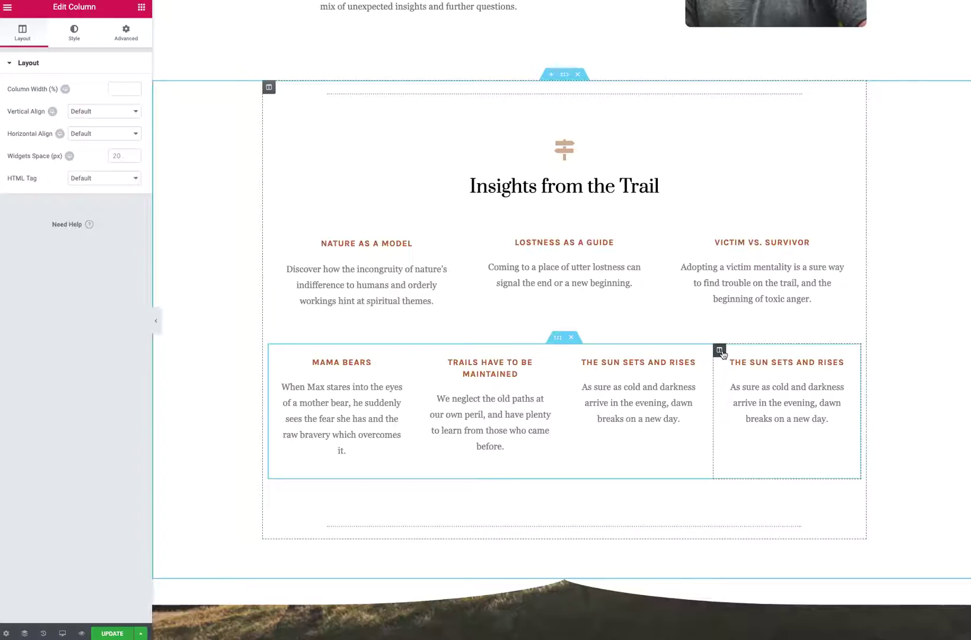
left_click(85, 44)
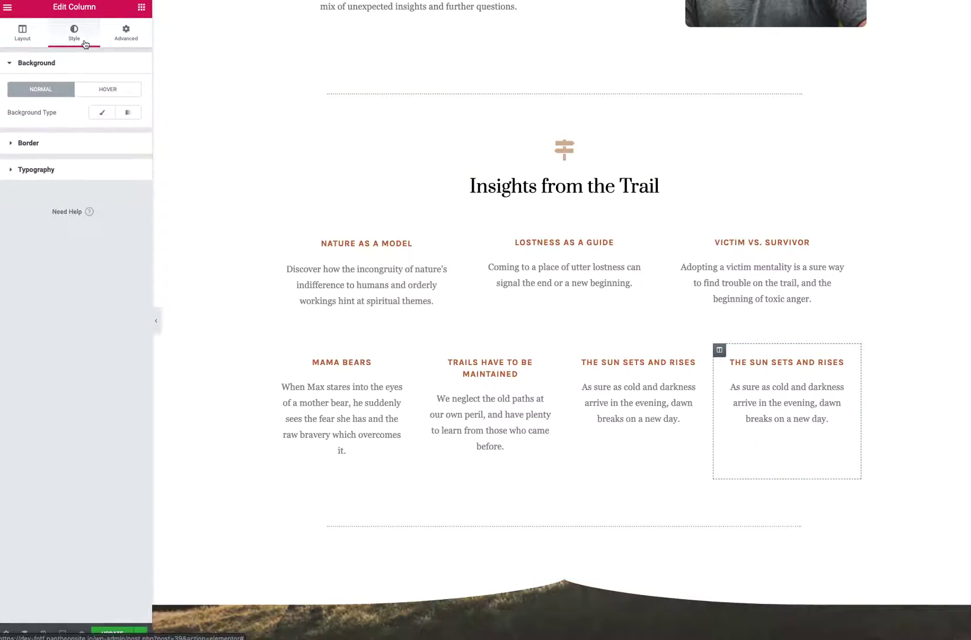
left_click(15, 144)
left_click(73, 140)
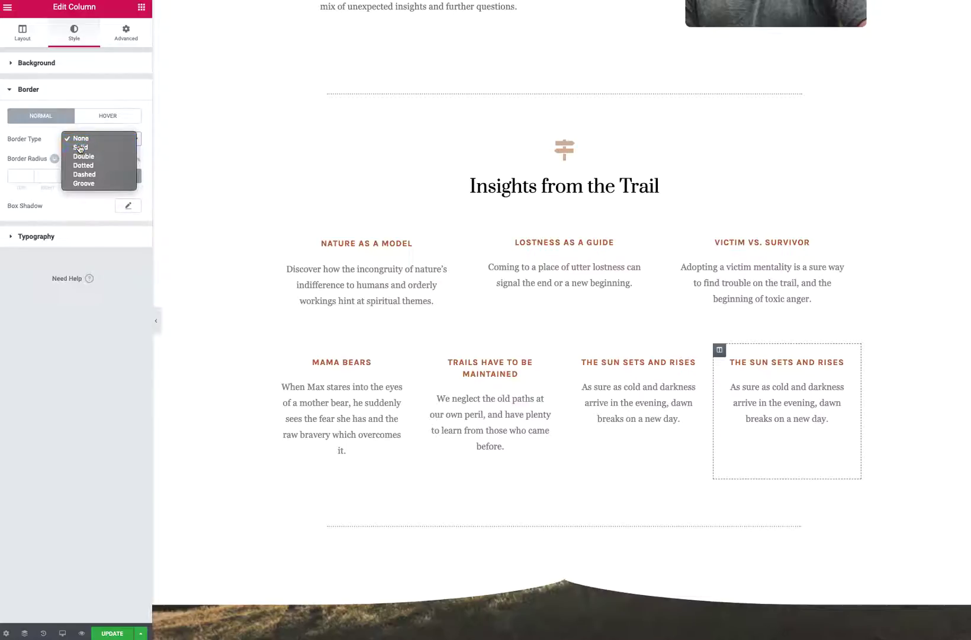
left_click(80, 145)
left_click(90, 175)
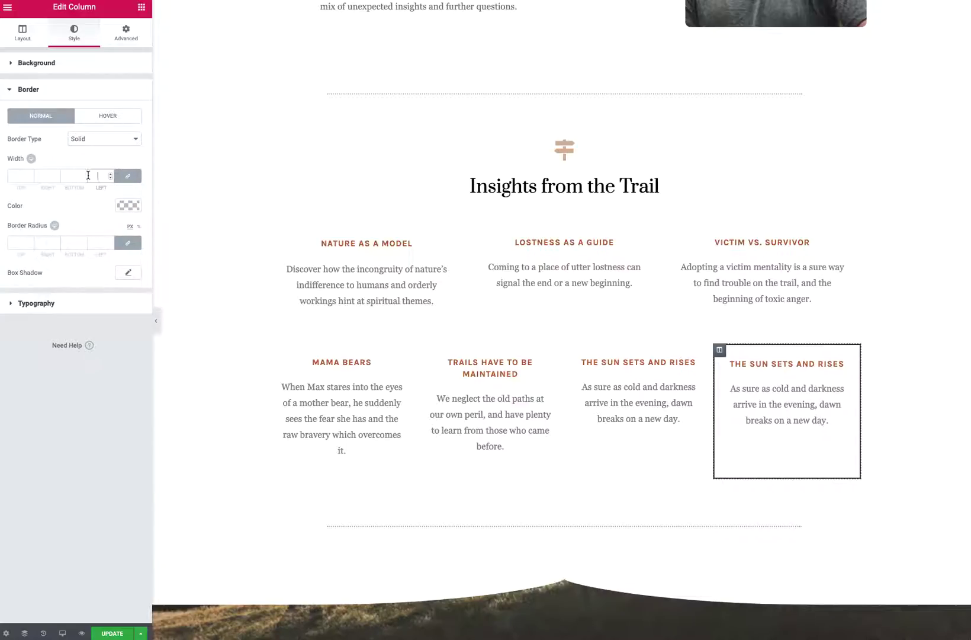
left_click(122, 205)
left_click_drag(47, 281, 21, 254)
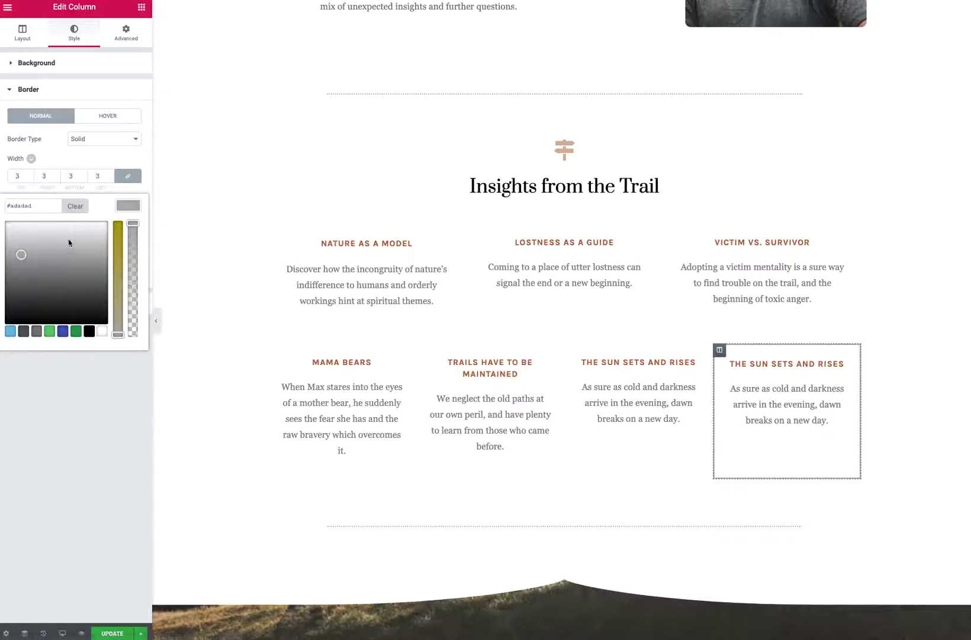
left_click(134, 158)
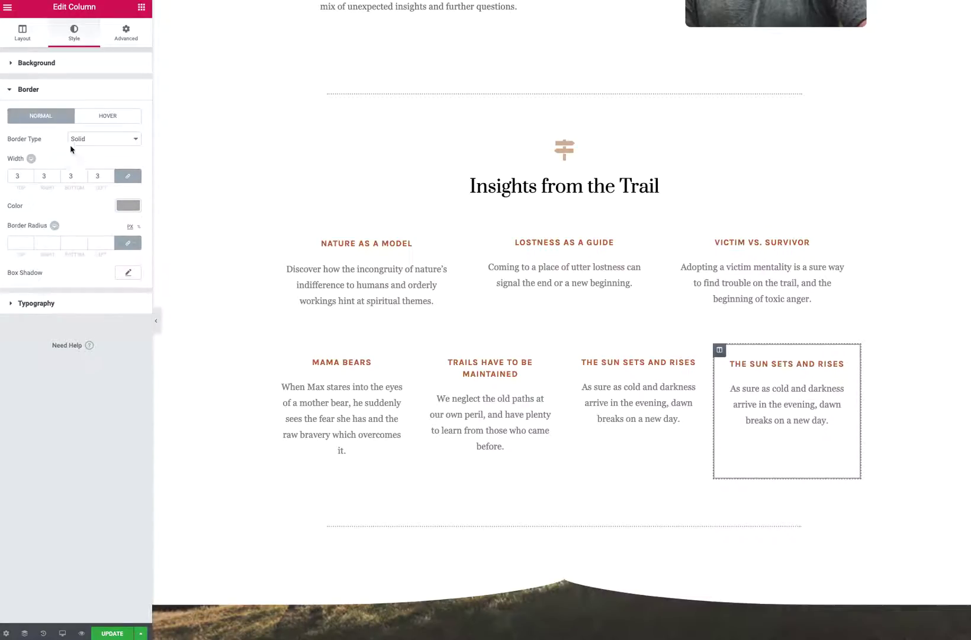
Give the duplicated column a classic background in very light grey, #f7f7f7.
left_click(27, 67)
left_click(101, 113)
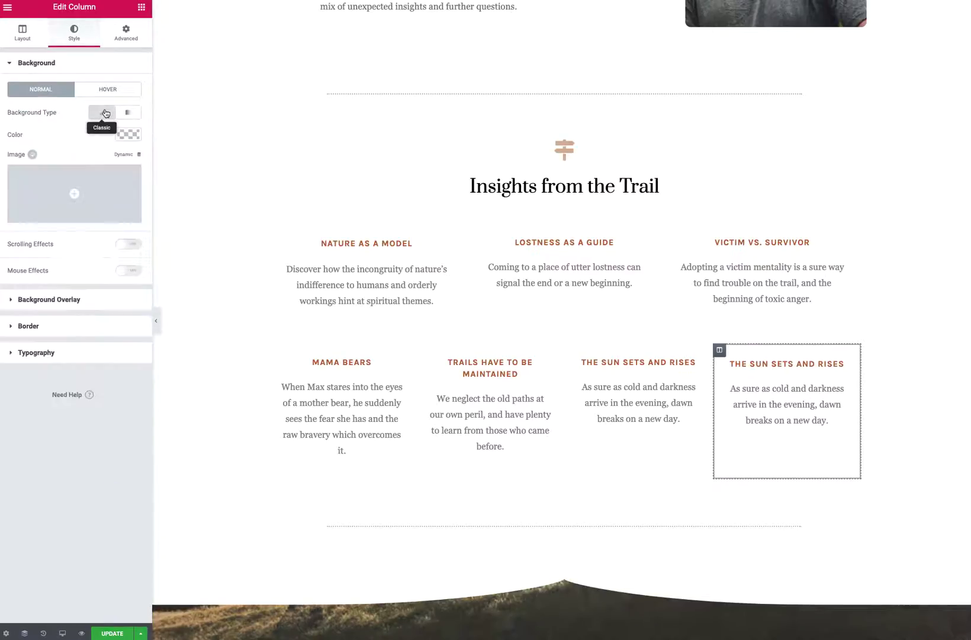
left_click(126, 136)
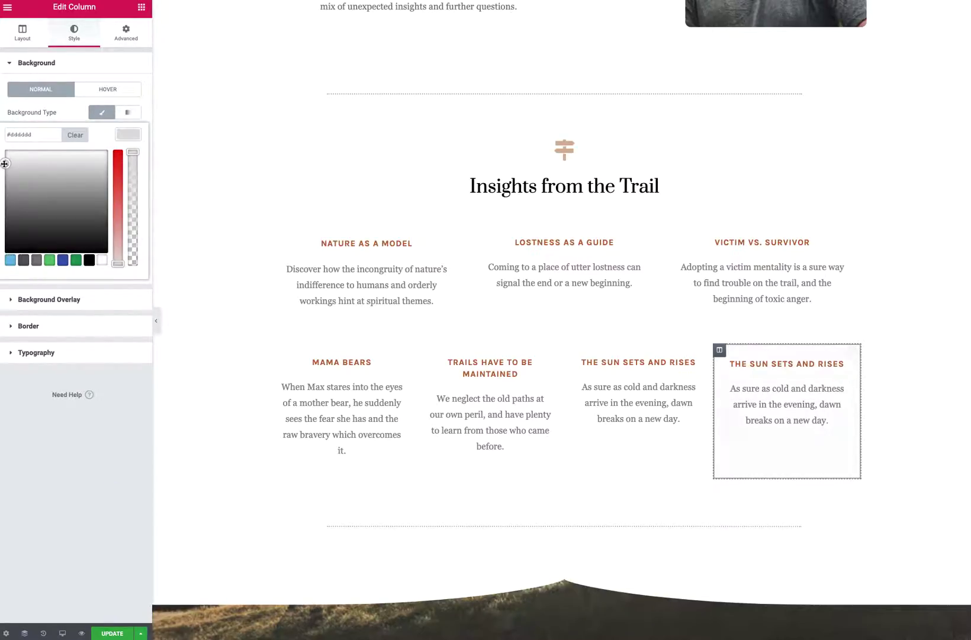
left_click_drag(30, 168, 2, 153)
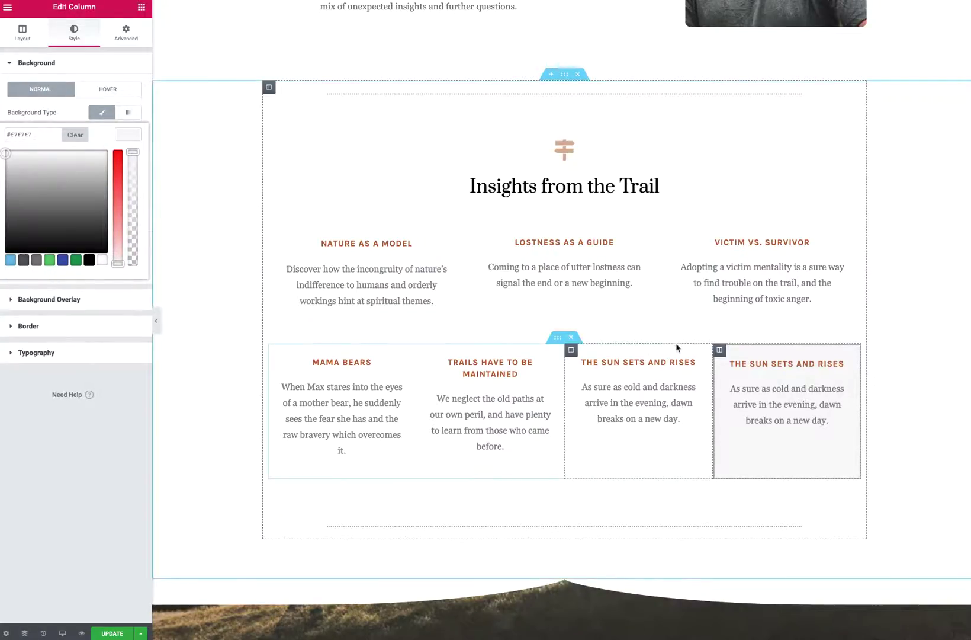
Set the duplicated column's vertical alignment to Middle.
left_click(24, 32)
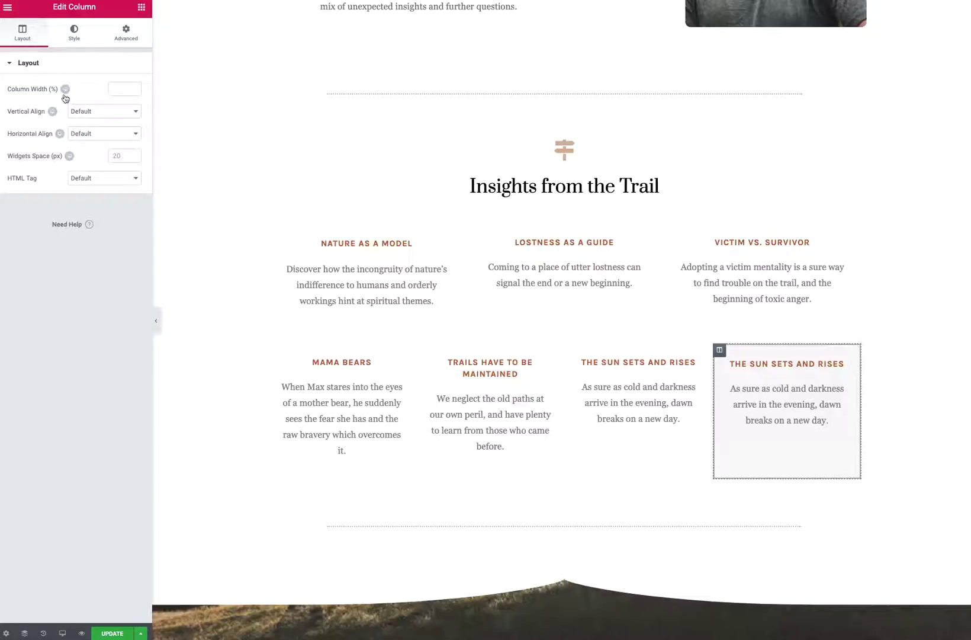
left_click(77, 112)
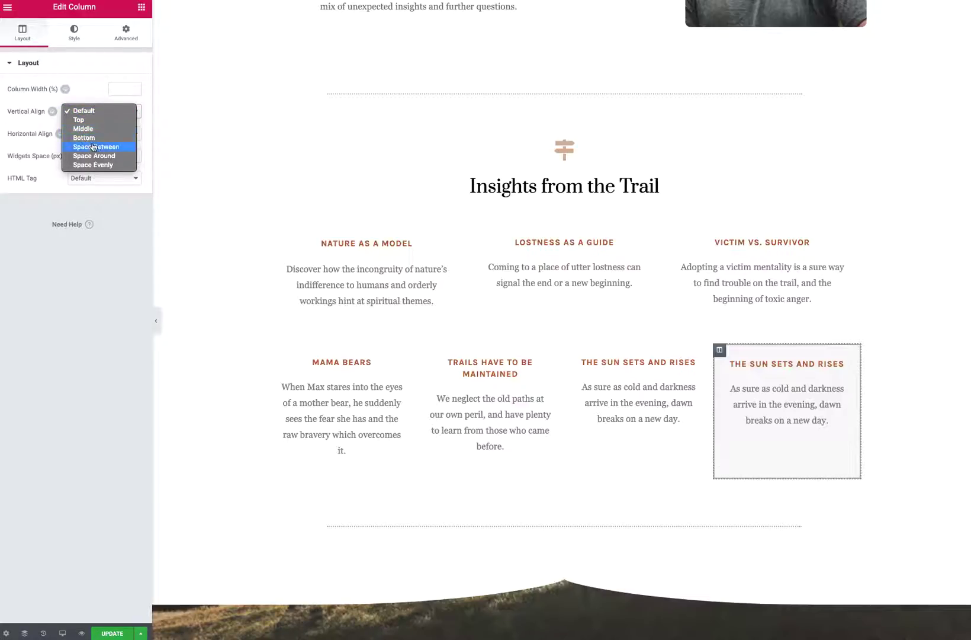
left_click(87, 129)
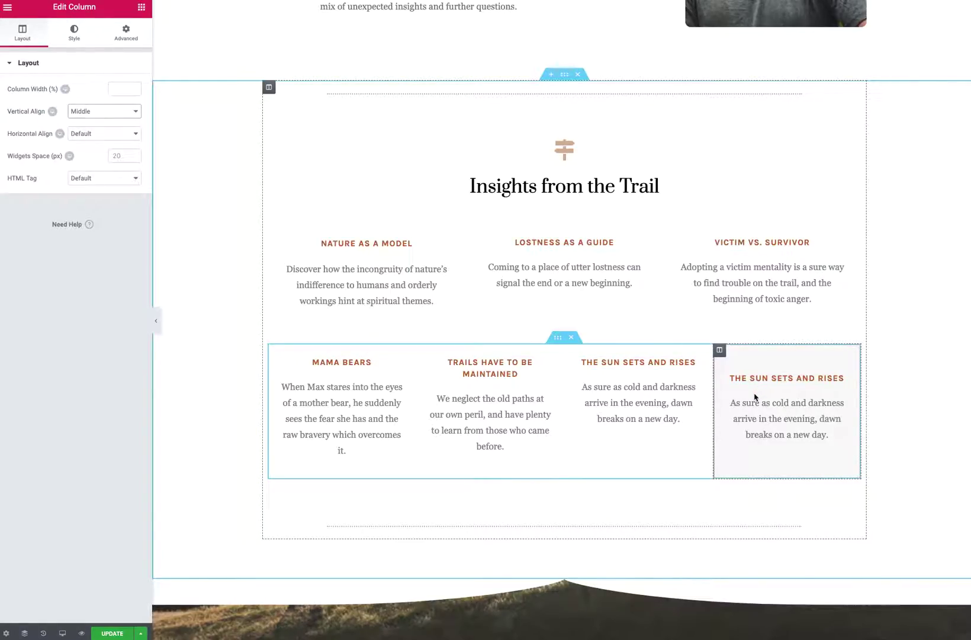
Copy the styled duplicate column and paste its style onto the "Trails Have to Be Maintained" column.
right_click(720, 352)
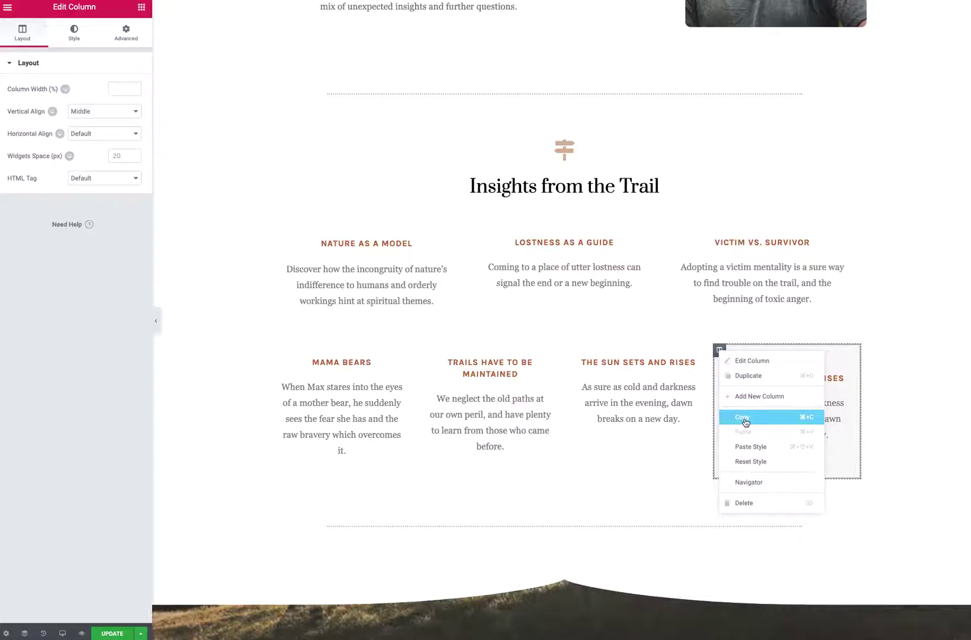
left_click(742, 418)
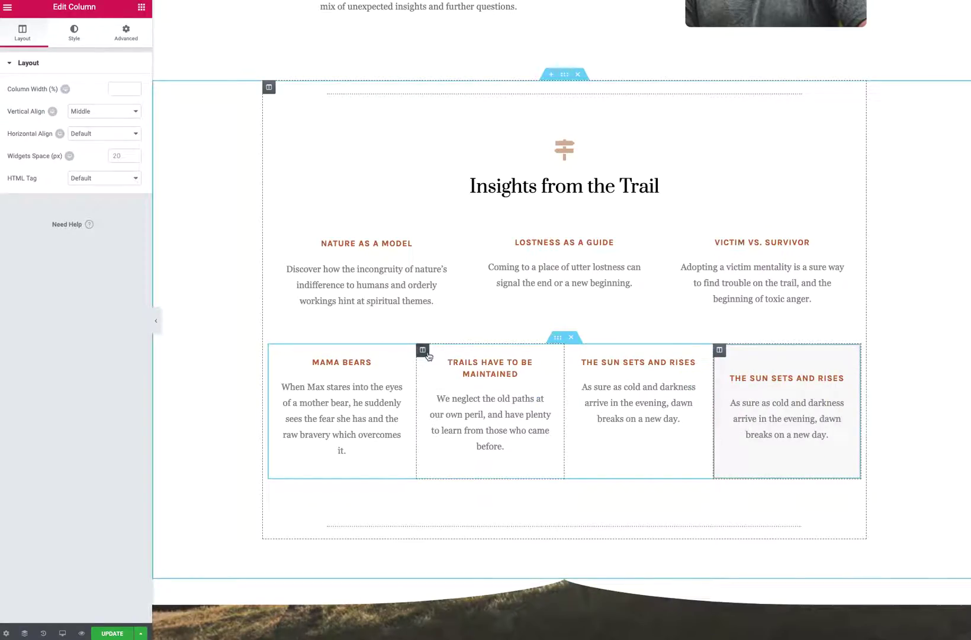
right_click(424, 351)
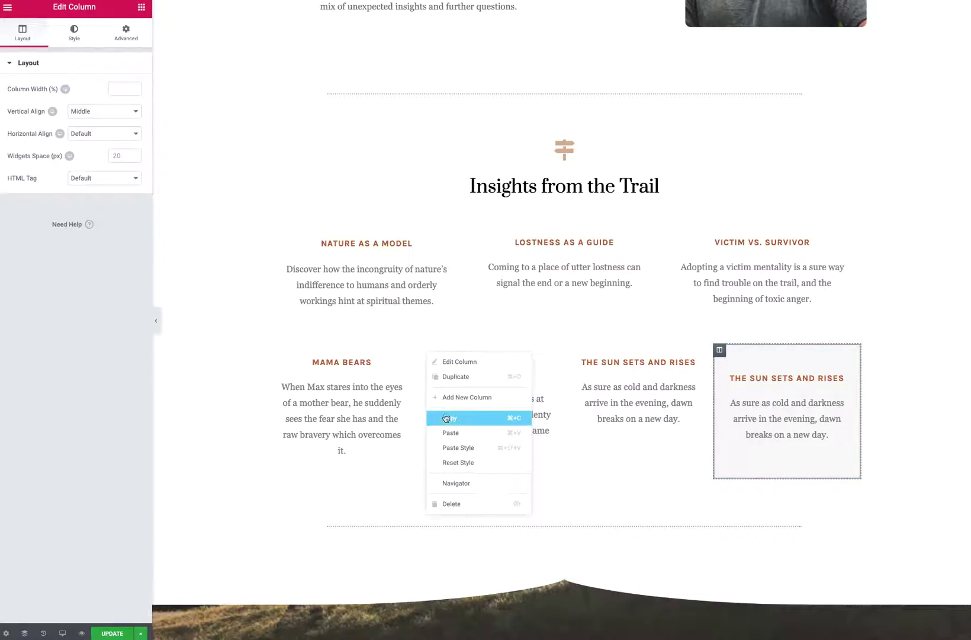
left_click(462, 453)
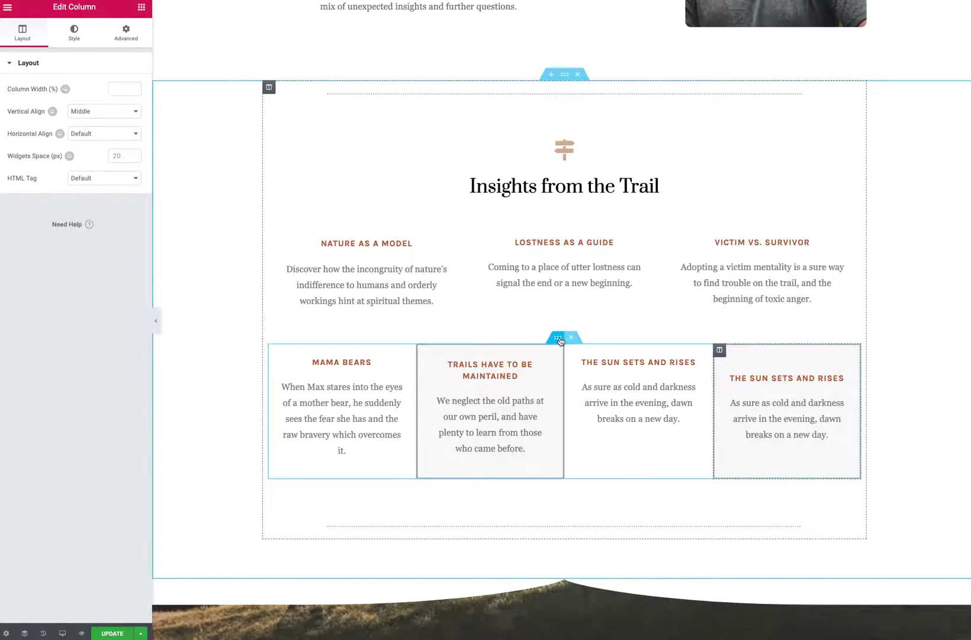
Copy the four-column inner section starting with "Mama Bears" and paste it as a separate section below the "Insights from the Trail" section.
right_click(557, 342)
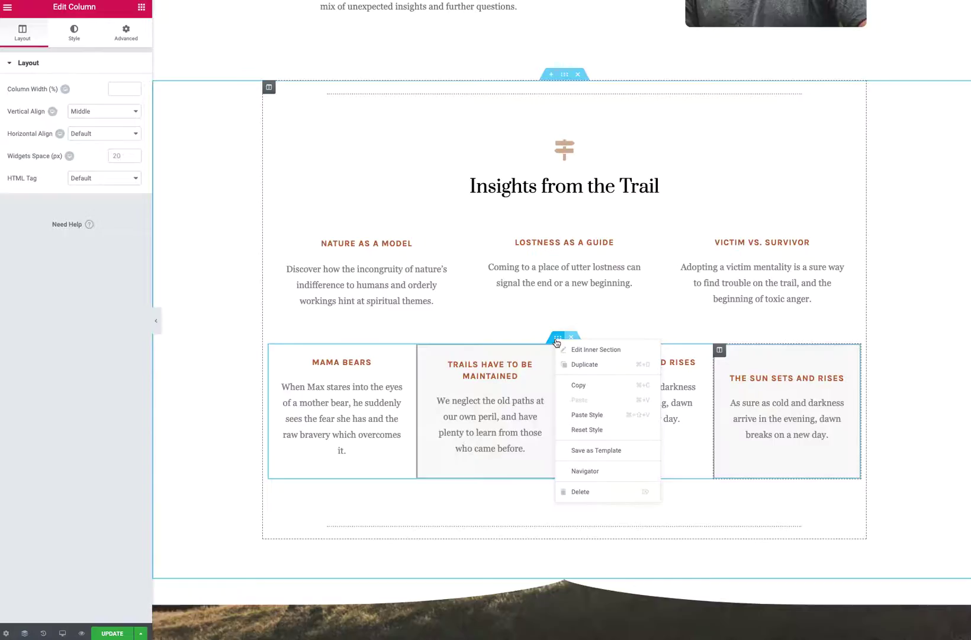
left_click(575, 386)
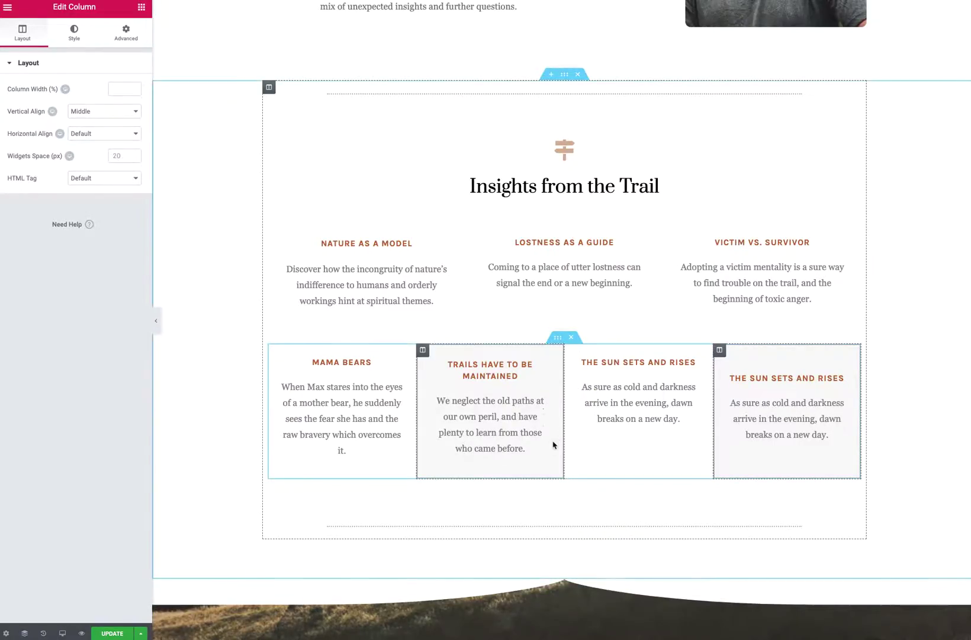
right_click(537, 493)
right_click(511, 525)
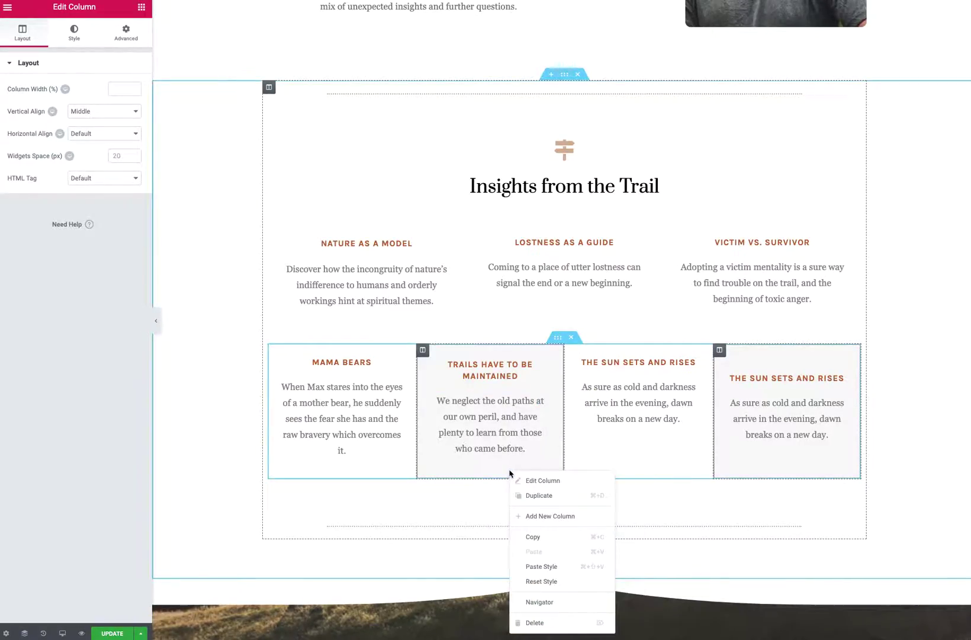
right_click(379, 480)
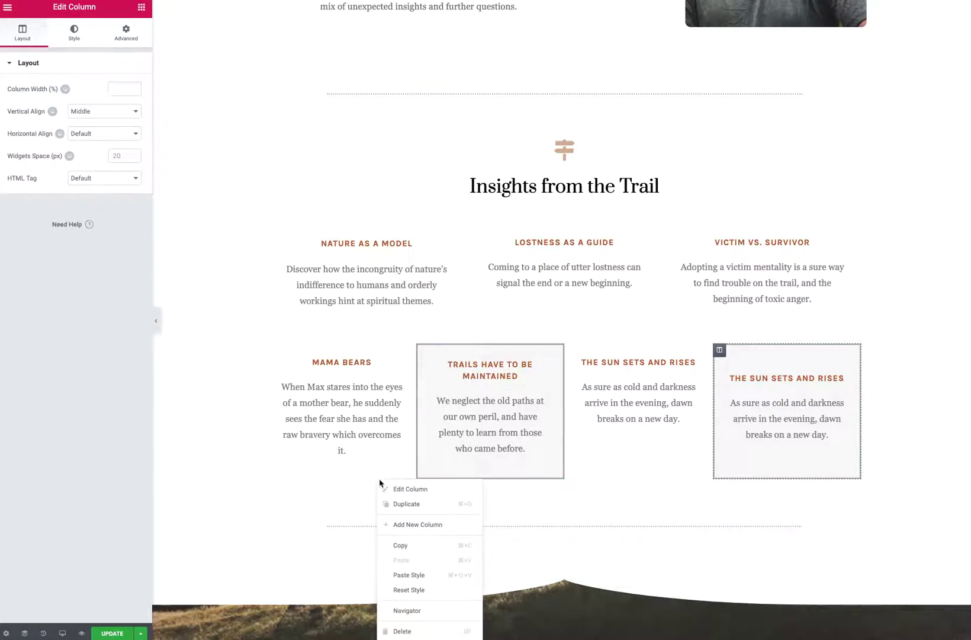
right_click(350, 469)
right_click(311, 526)
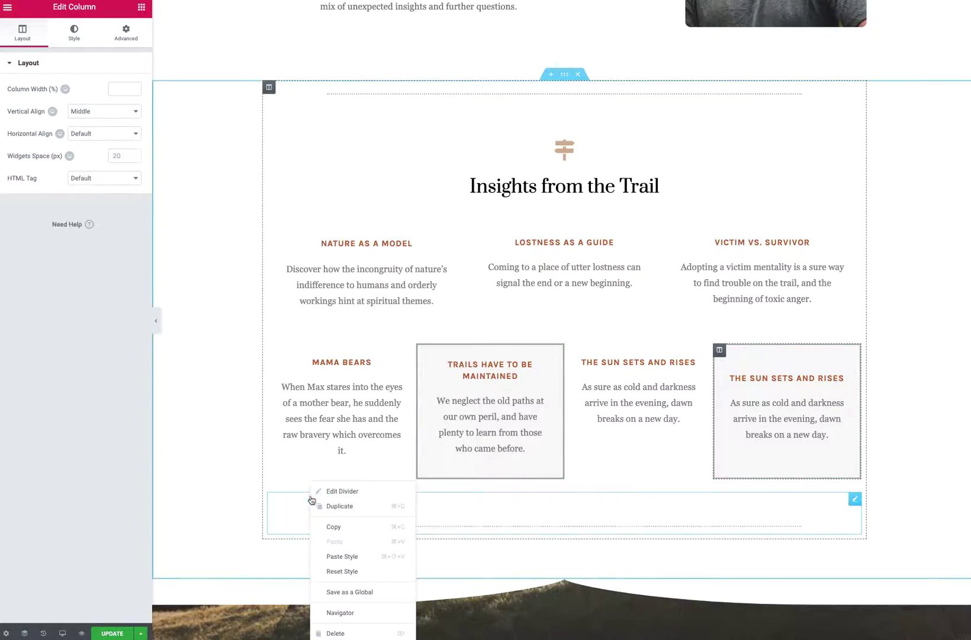
left_click(295, 531)
right_click(282, 527)
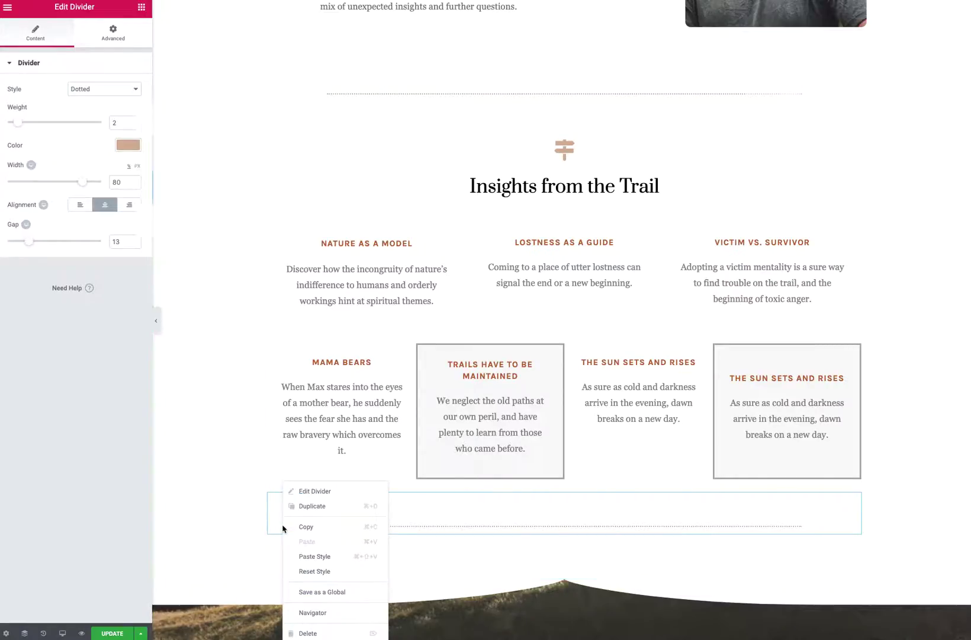
right_click(267, 552)
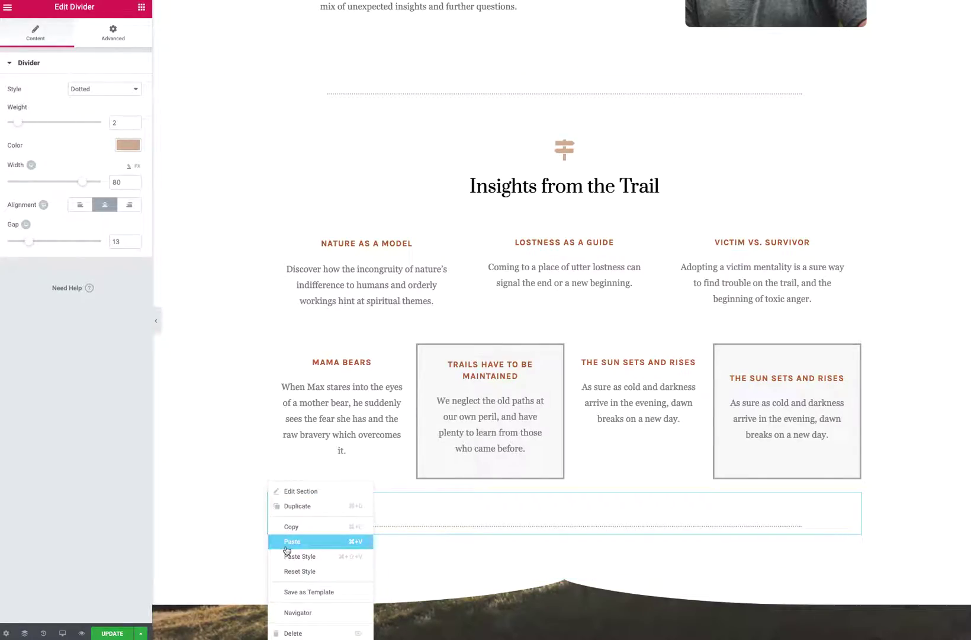
left_click(290, 540)
scroll(525, 337, "down", 1)
scroll(526, 336, "down", 3)
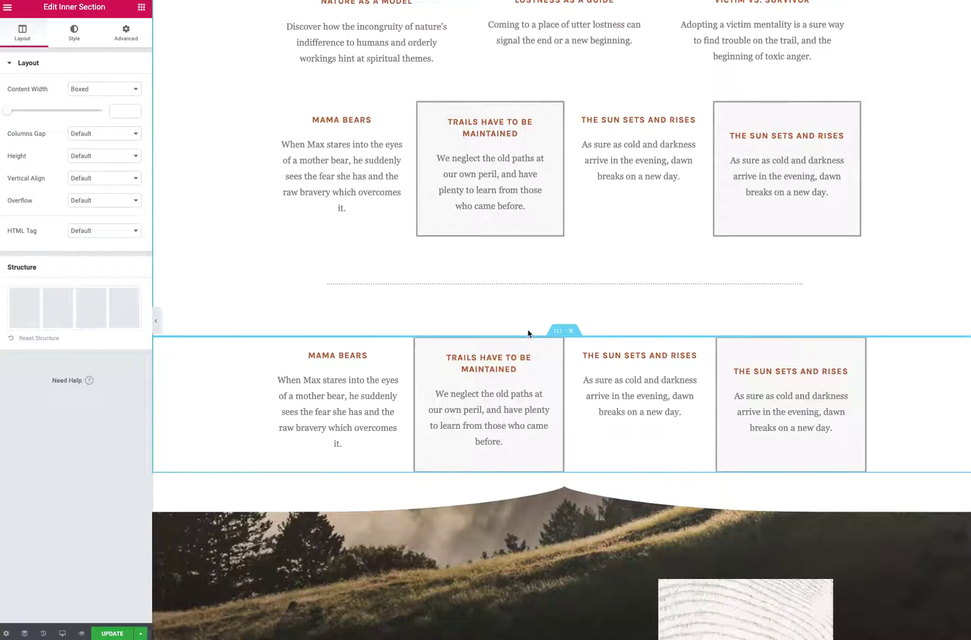
Copy the "Insights from the Trail" heading, paste its style onto the "Victim vs. Survivor" heading, and undo that style change.
scroll(585, 306, "up", 3)
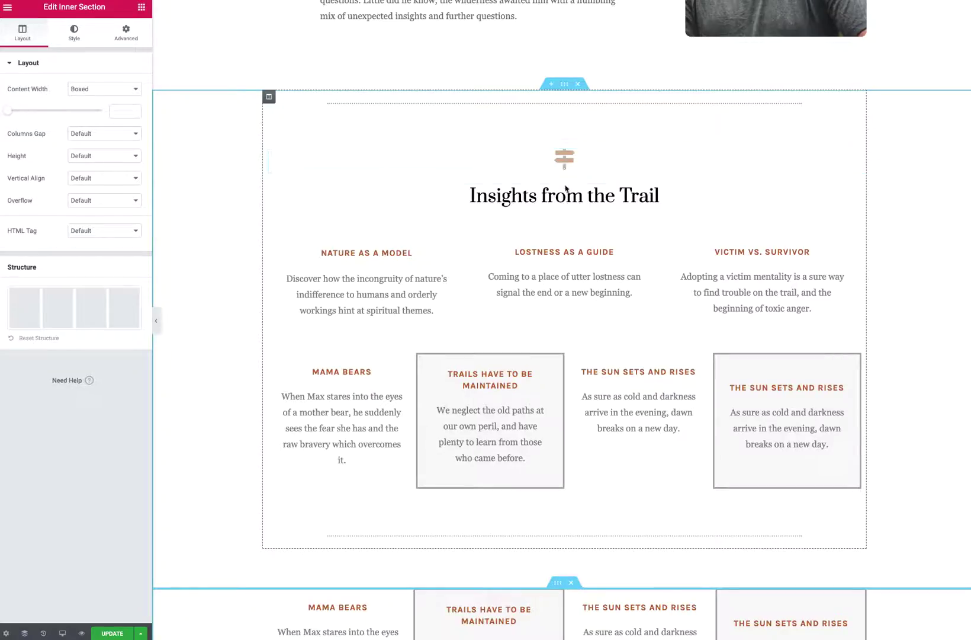
left_click(562, 193)
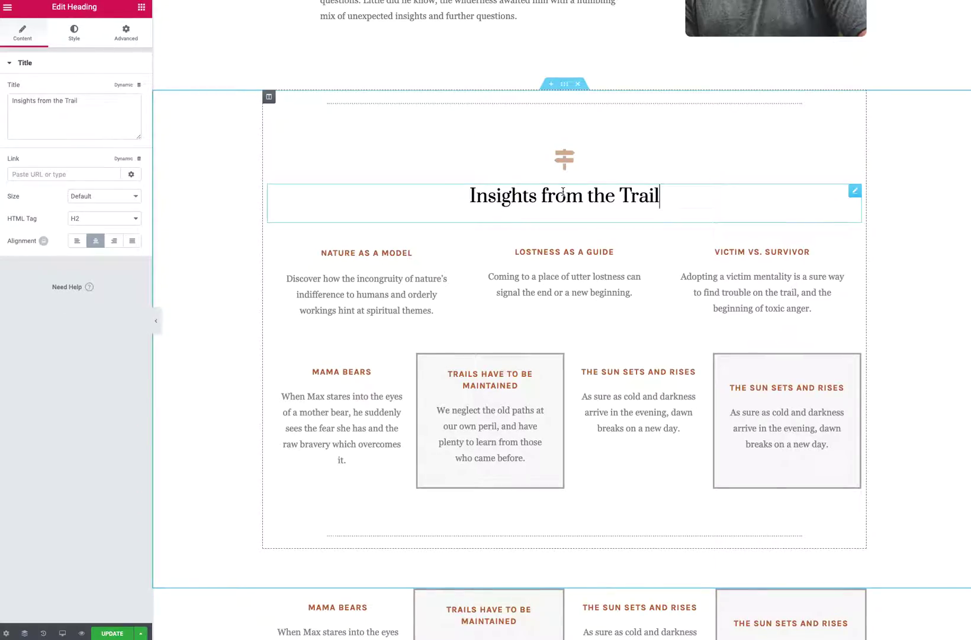
right_click(855, 191)
left_click(881, 239)
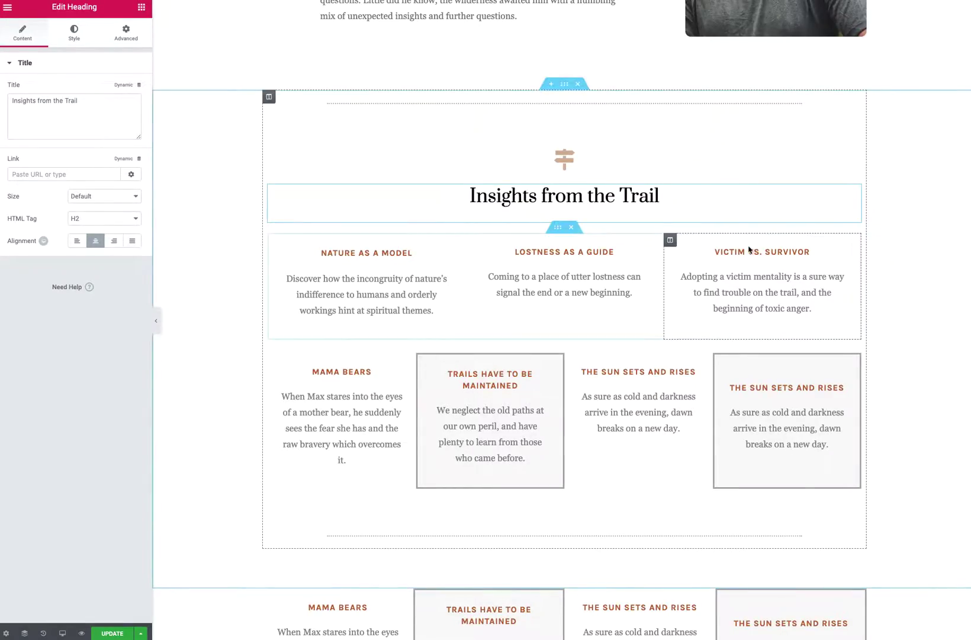
right_click(842, 253)
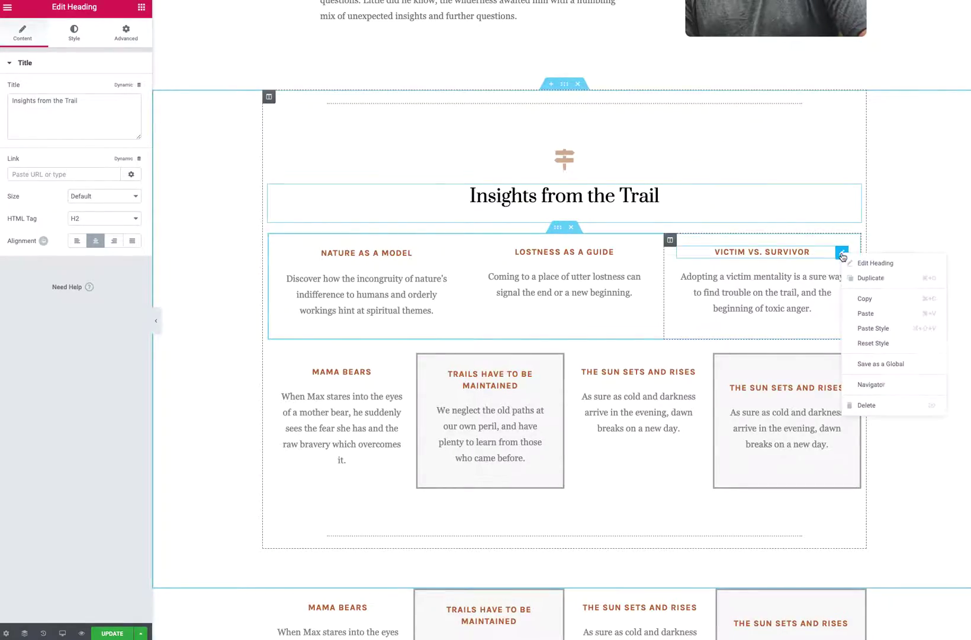
left_click(879, 333)
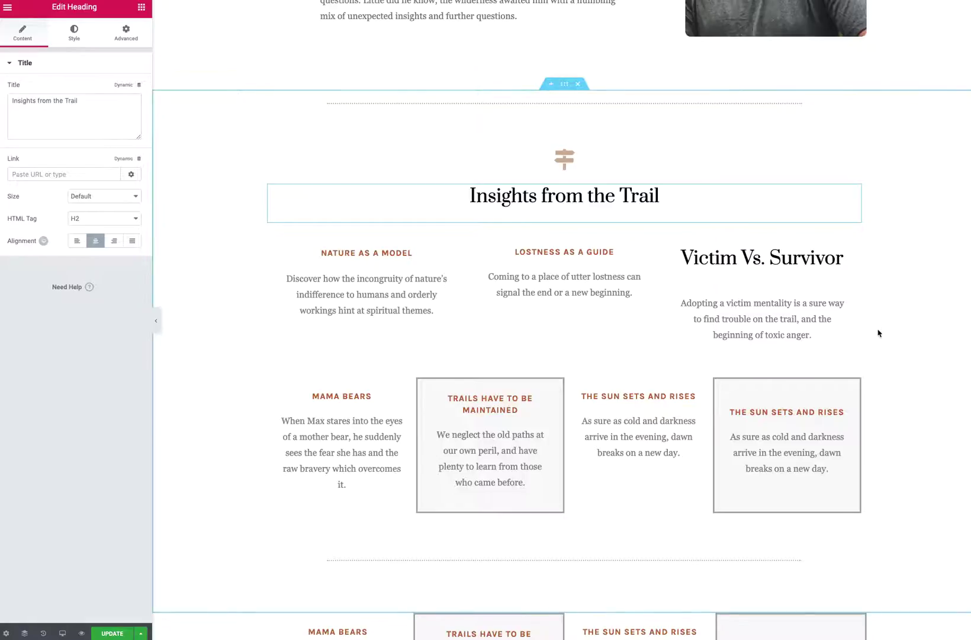
key("ctrl+z")
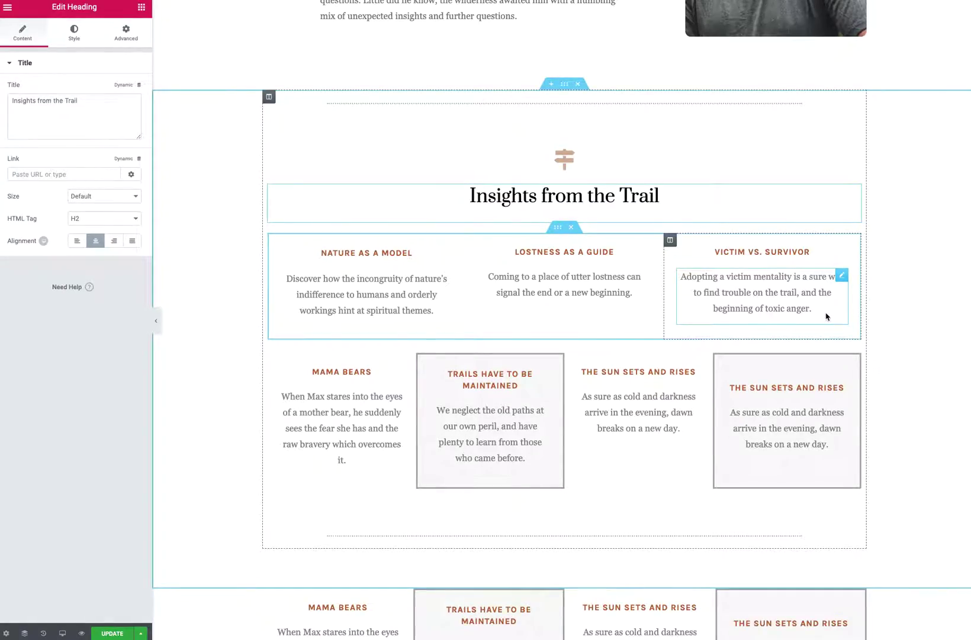
Copy the entire "Losing Our Way" hero section at the start of the landing page.
scroll(800, 196, "up", 4)
scroll(800, 195, "up", 2)
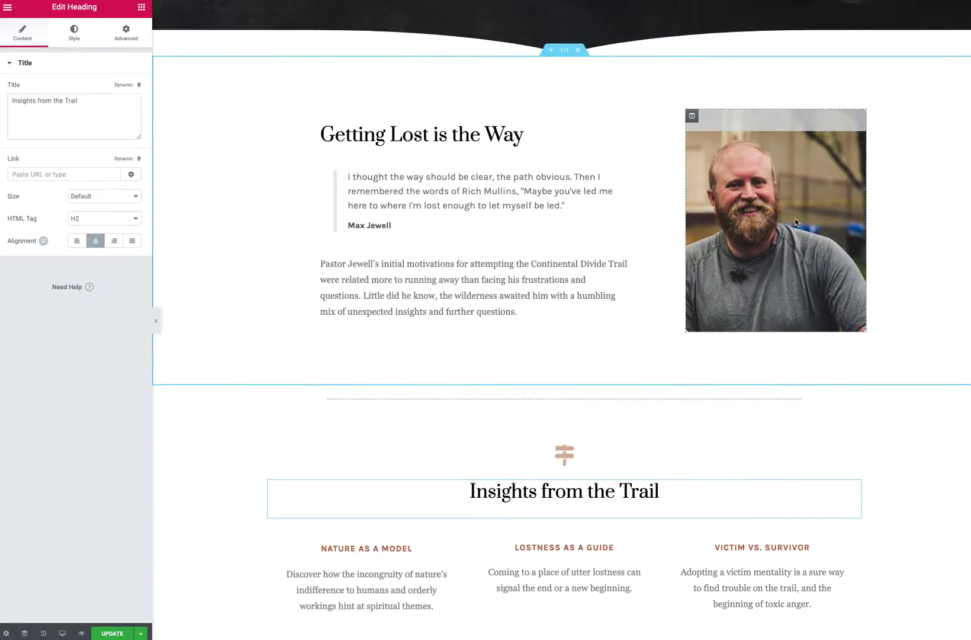
scroll(705, 208, "up", 4)
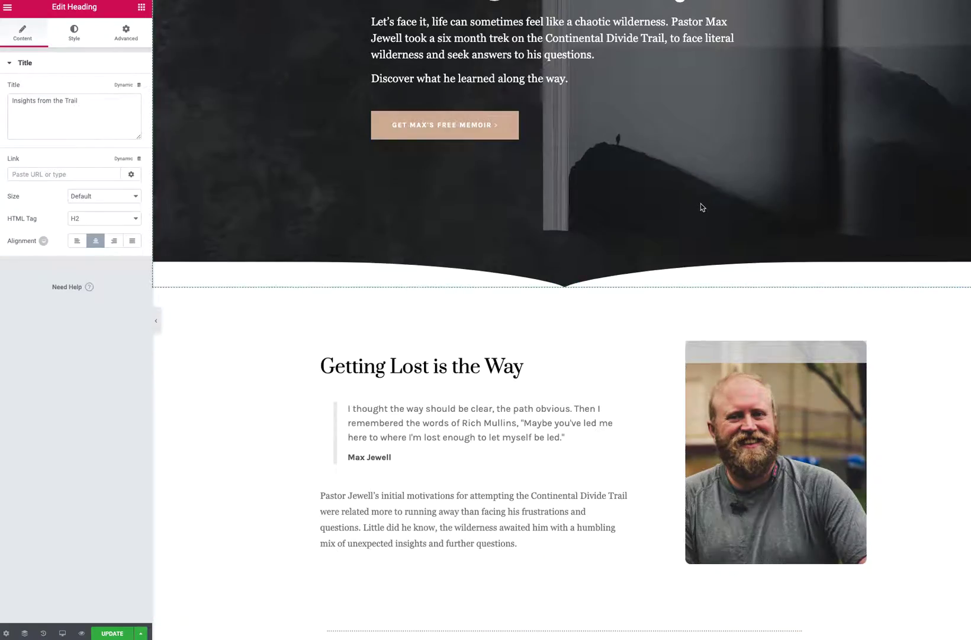
scroll(677, 210, "down", 1)
scroll(677, 210, "up", 4)
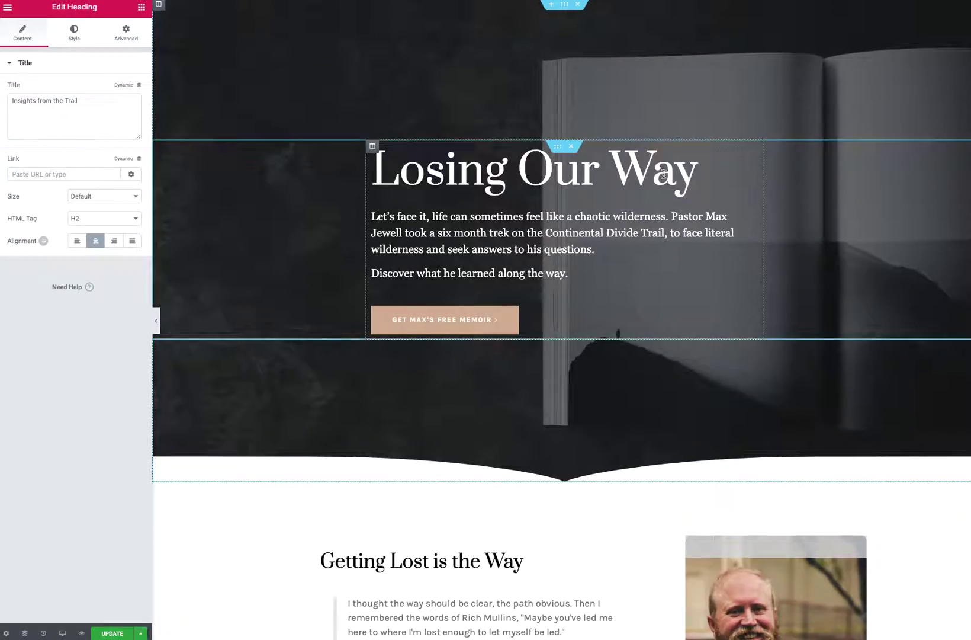
right_click(564, 5)
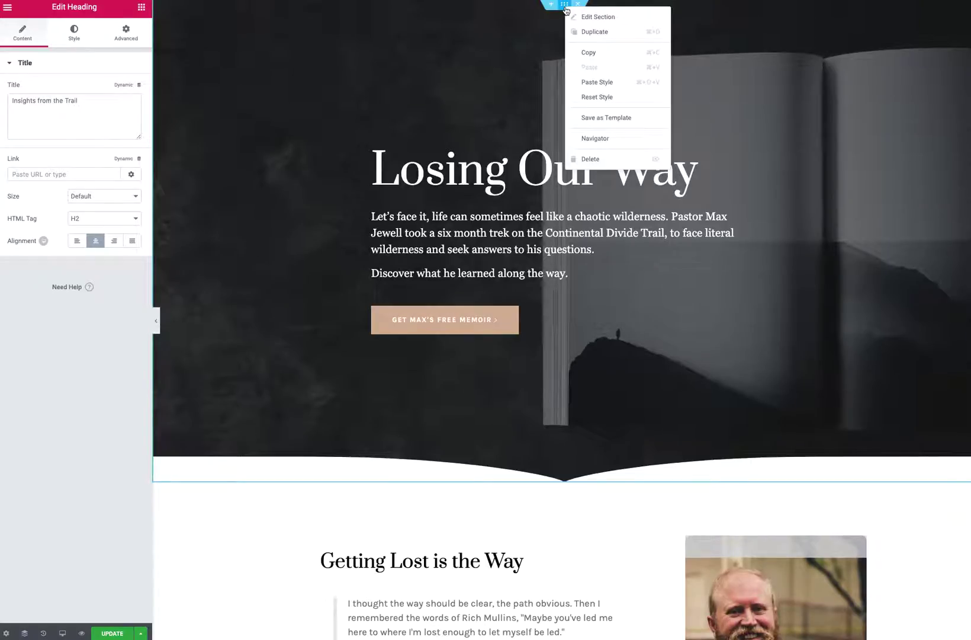
left_click(598, 54)
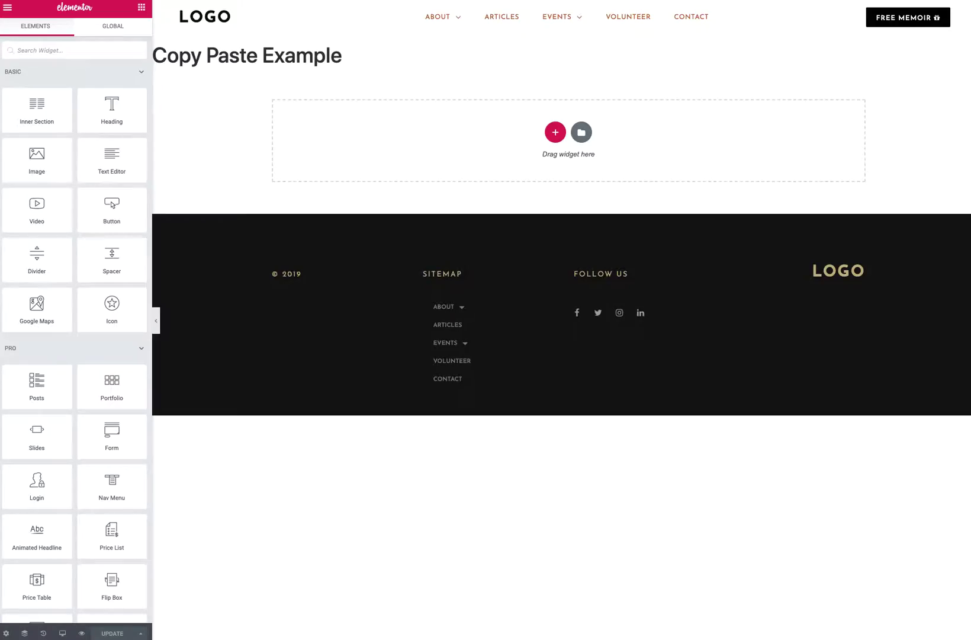
Hide the page title in the settings of the "Copy Paste Example" page.
left_click(5, 632)
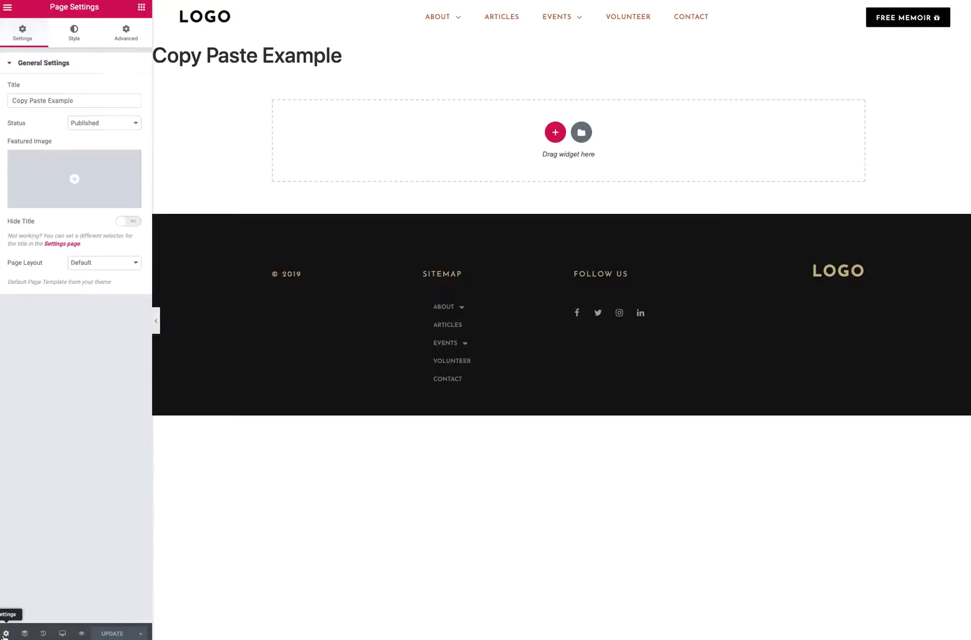
left_click(127, 221)
Paste the copied "Losing Our Way" hero section into the empty content area of the "Copy Paste Example" page.
right_click(336, 95)
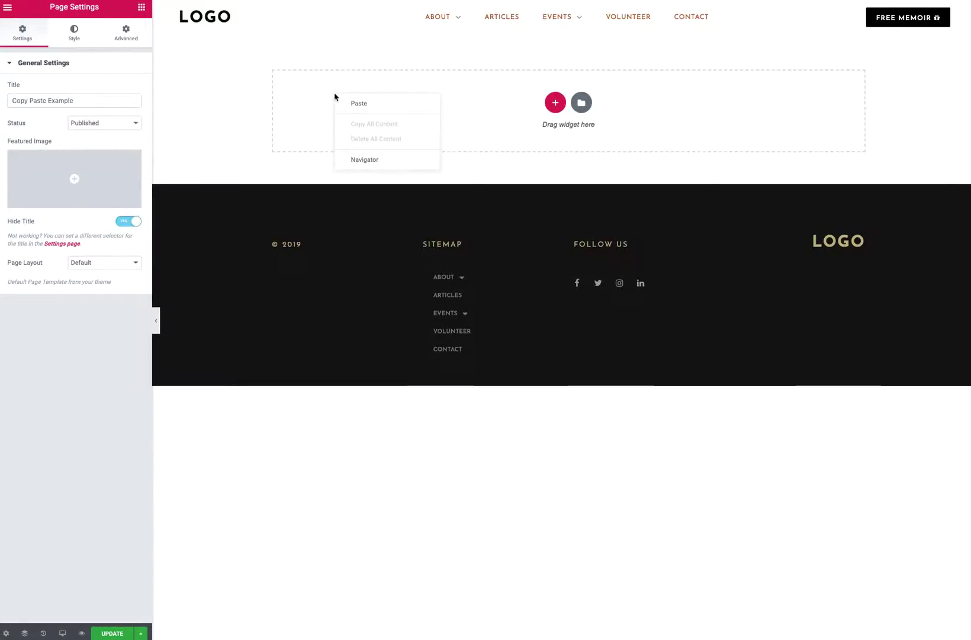
left_click(345, 102)
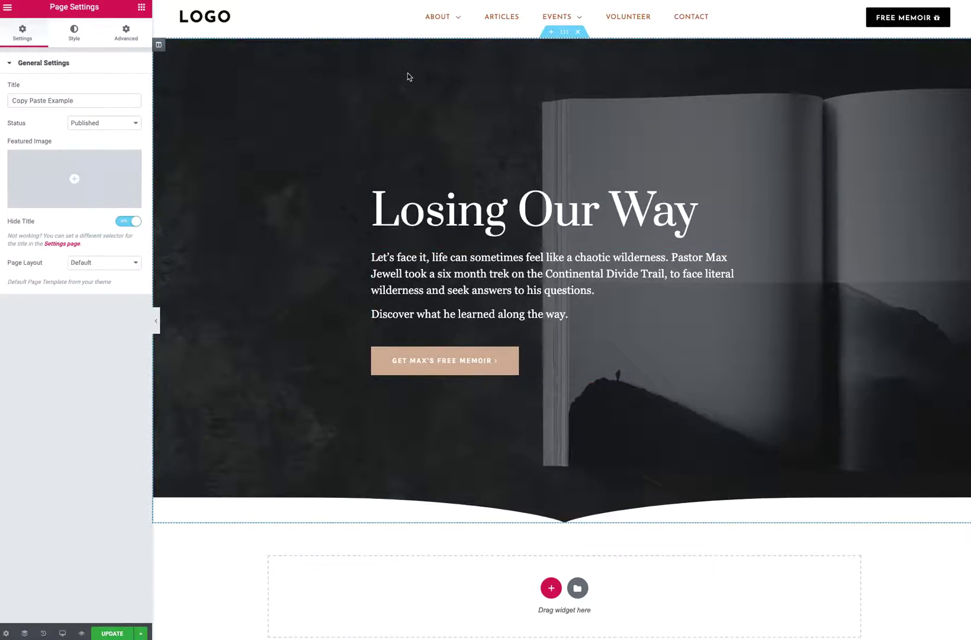
Copy the "Get the Memoir" section from the landing page and paste it below the hero section on the "Copy Paste Example" page.
key("ctrl+v")
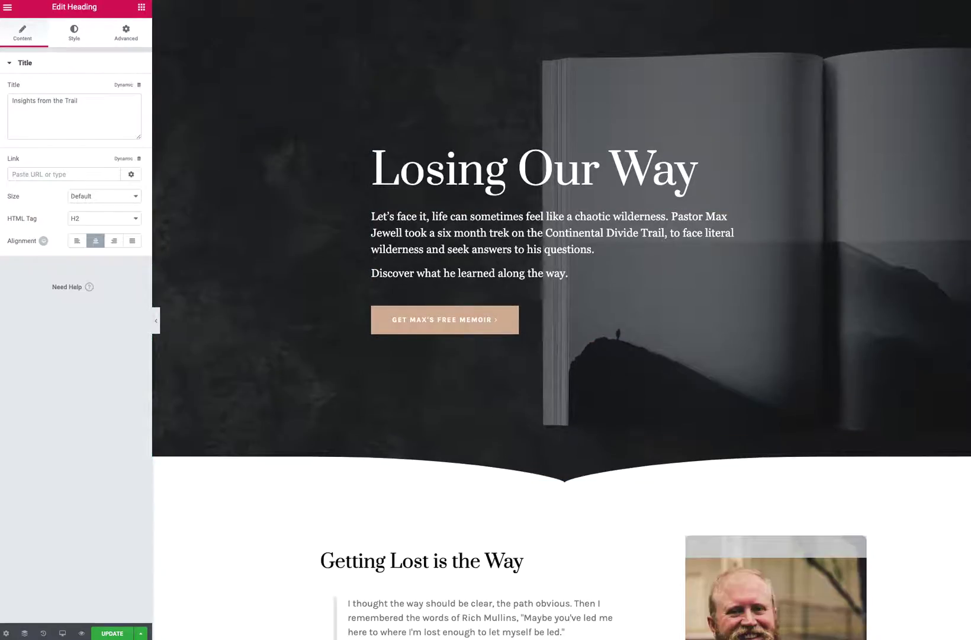
scroll(589, 453, "down", 5)
scroll(589, 453, "down", 20)
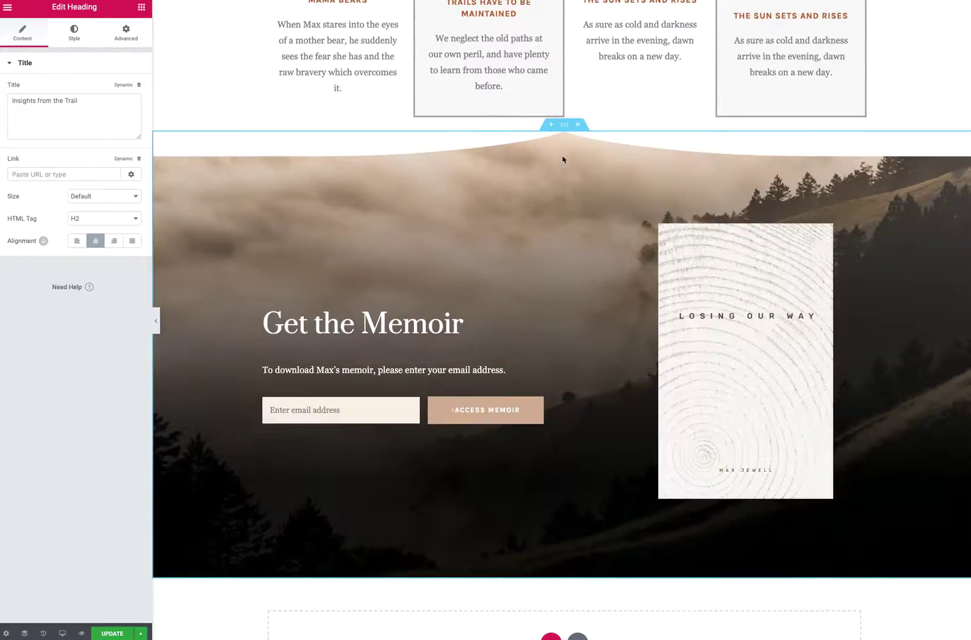
right_click(564, 125)
left_click(586, 172)
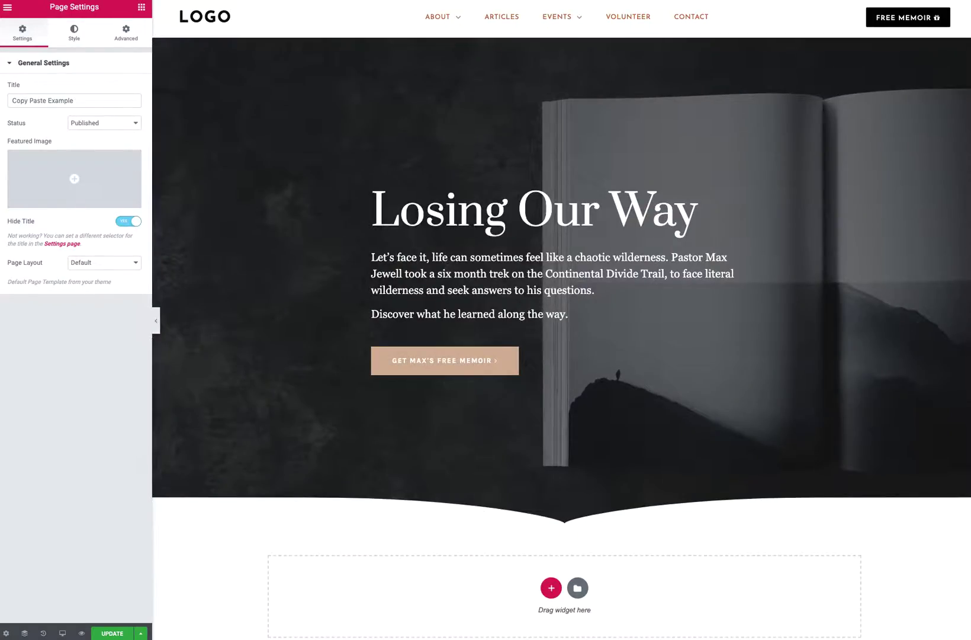
scroll(418, 542, "down", 4)
right_click(388, 376)
left_click(405, 386)
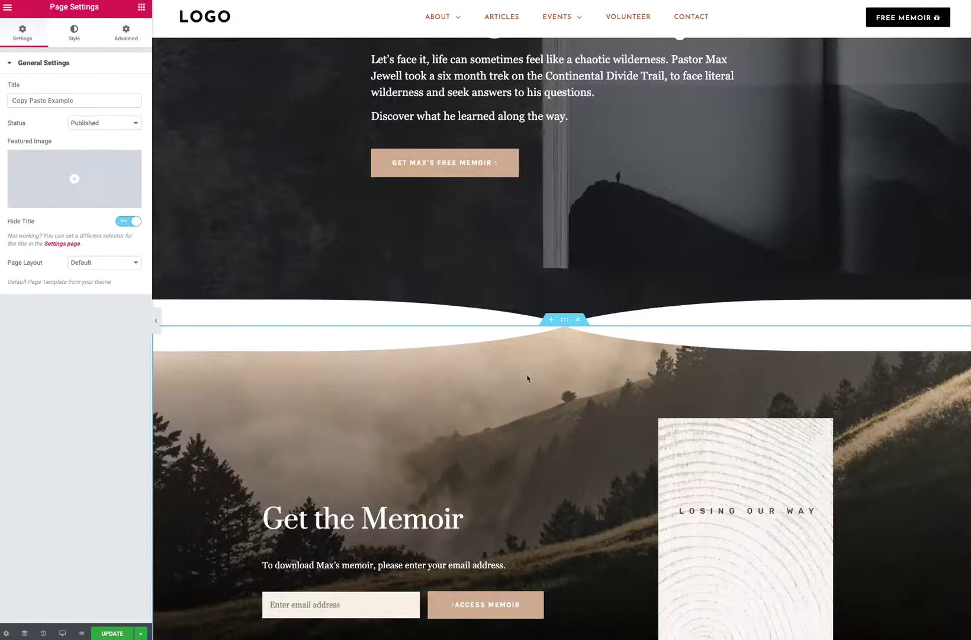
Undo the section pastes on the "Copy Paste Example" page and return to the original landing page.
scroll(608, 323, "down", 3)
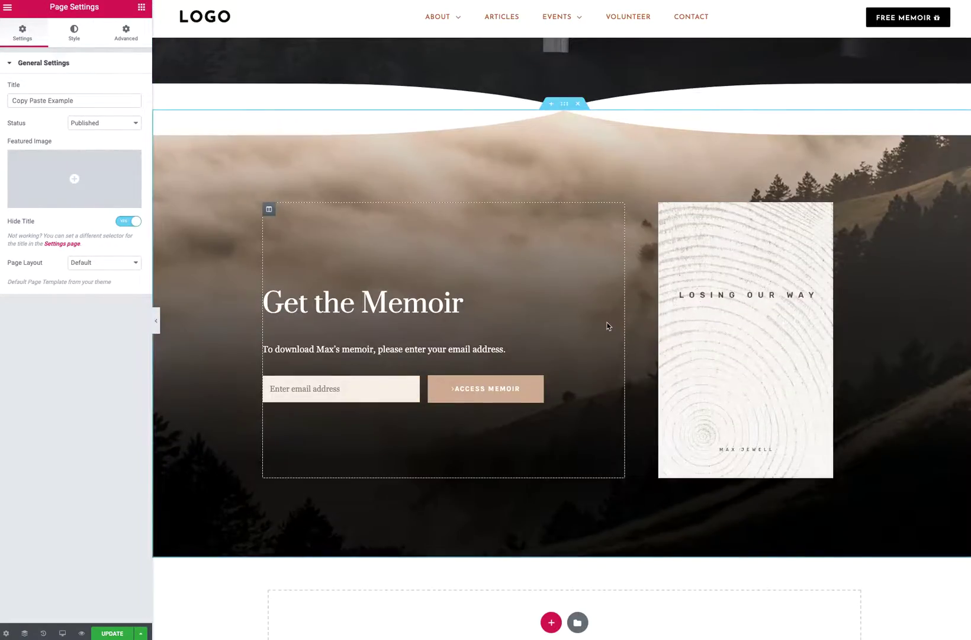
key("ctrl+z")
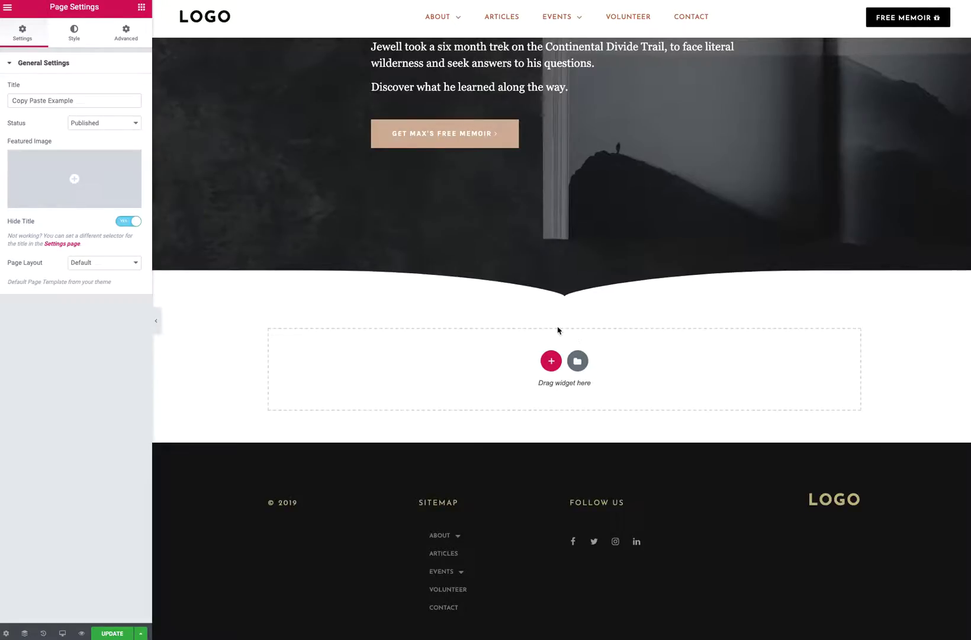
key("ctrl+shift+z")
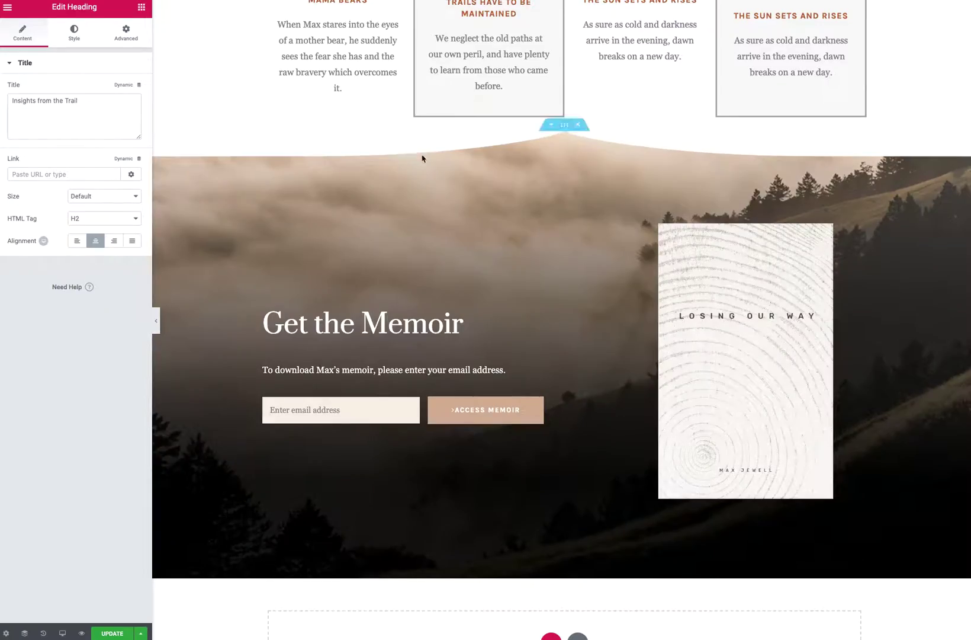
Copy all content of the landing page and paste it into the empty content area of the "Copy Paste Example" page.
scroll(424, 159, "down", 1)
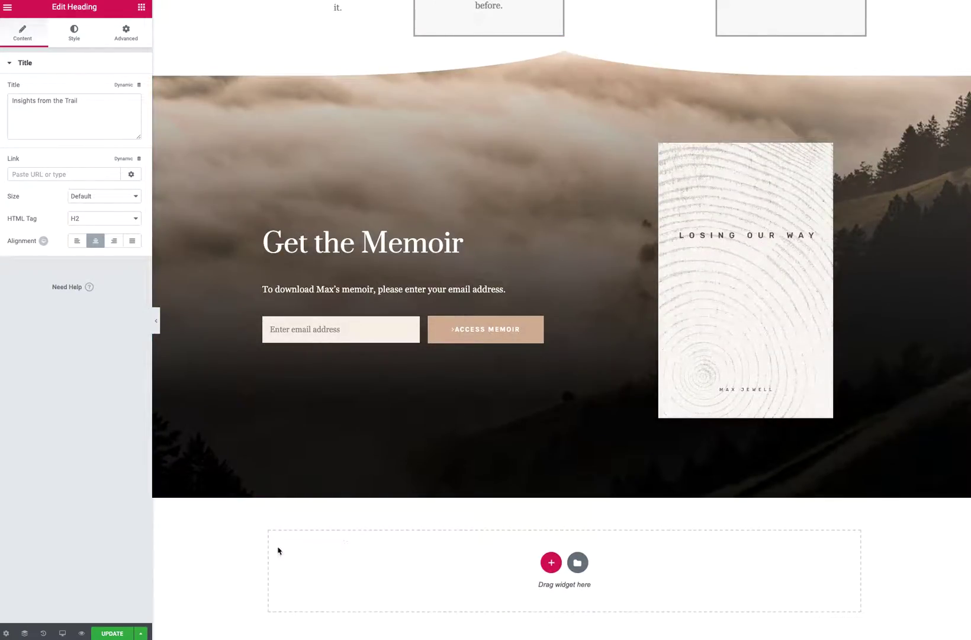
right_click(411, 577)
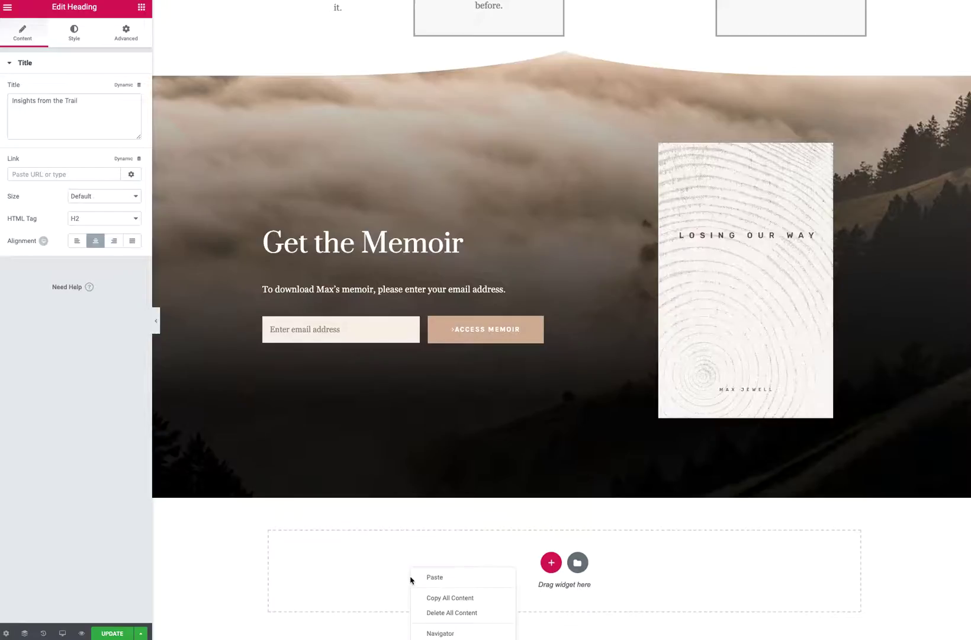
left_click(438, 597)
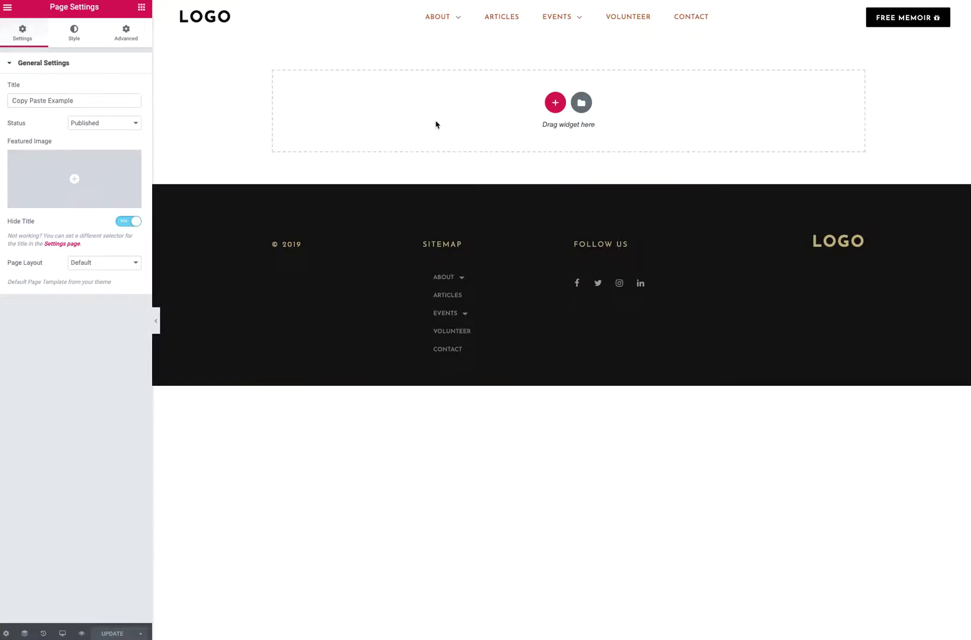
right_click(386, 118)
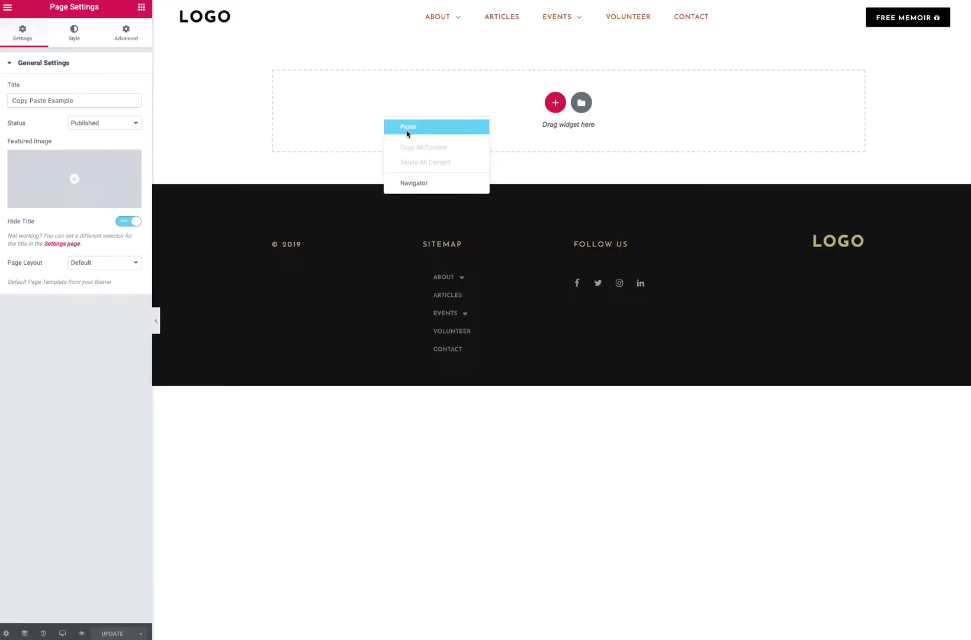
left_click(407, 128)
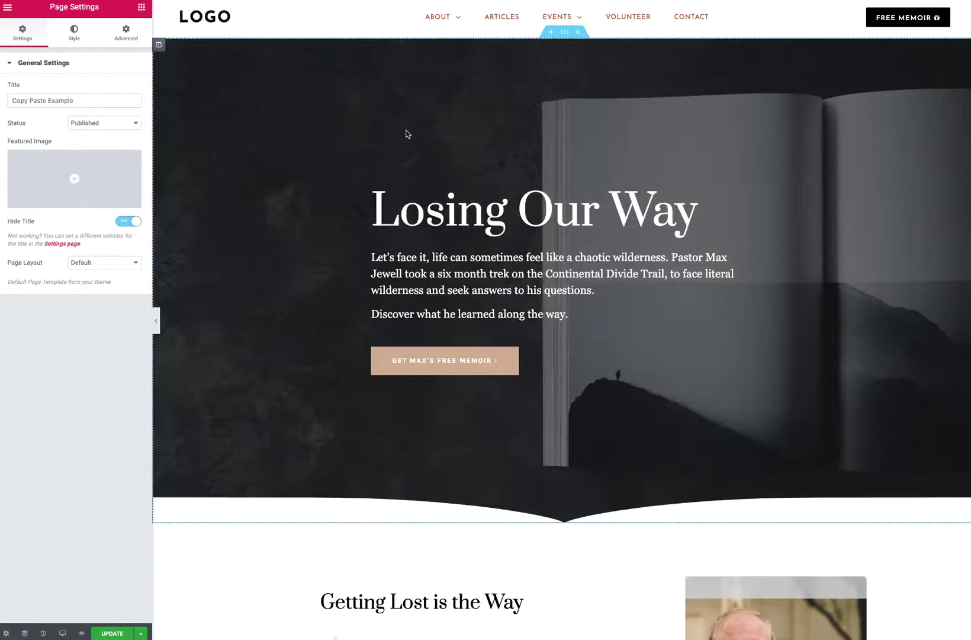
scroll(580, 334, "down", 3)
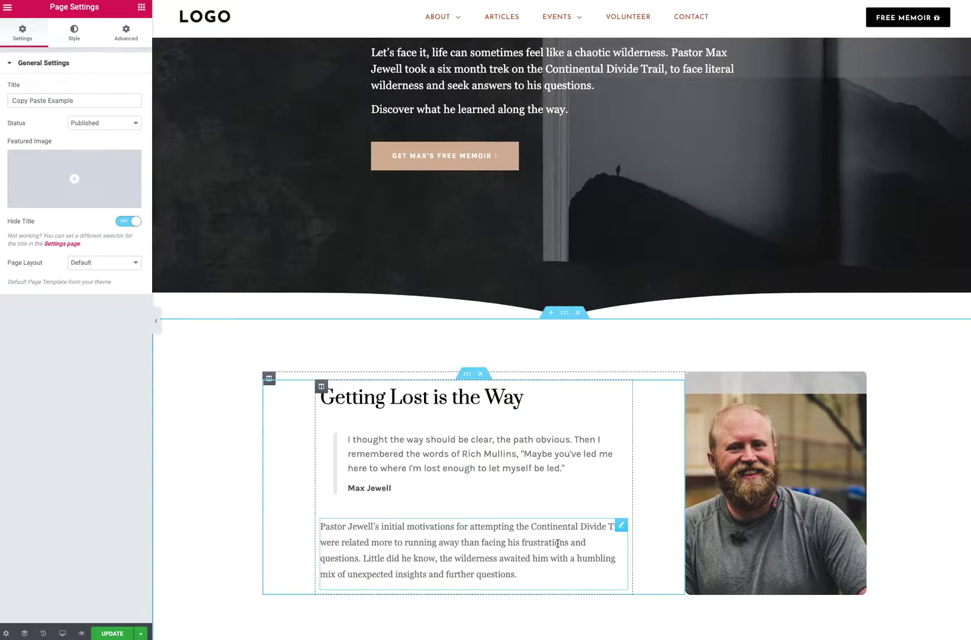
Set the text color of the paragraph below the quote in the "Getting Lost is the Way" section to green #61ce70.
left_click(621, 525)
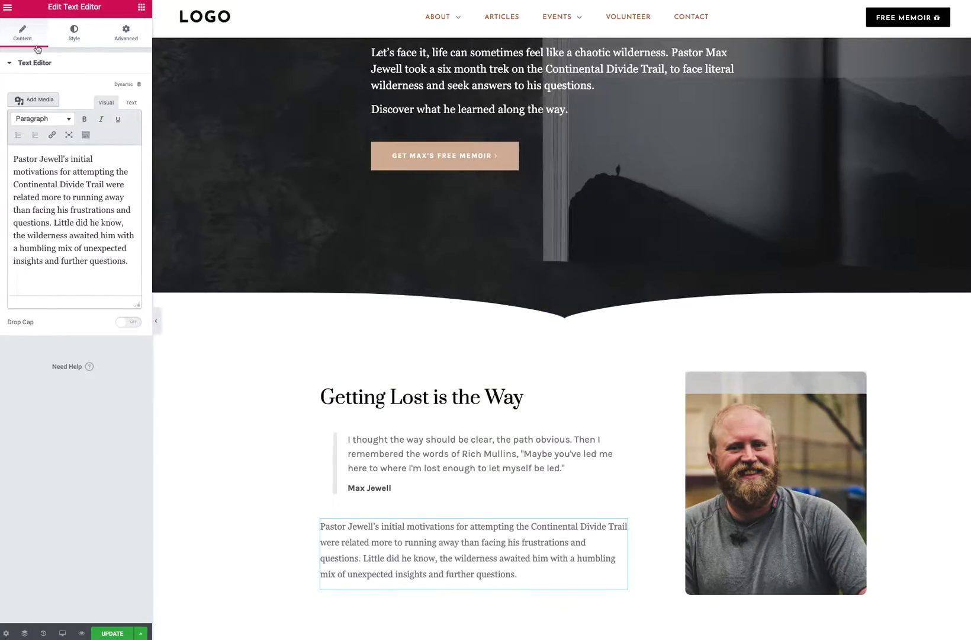
left_click(73, 35)
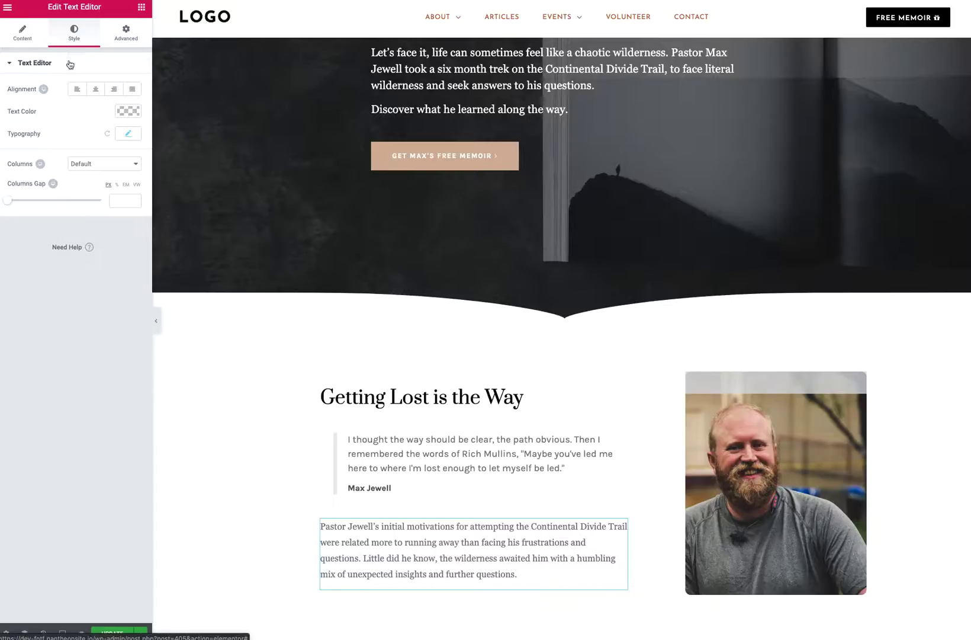
left_click(126, 118)
left_click(50, 236)
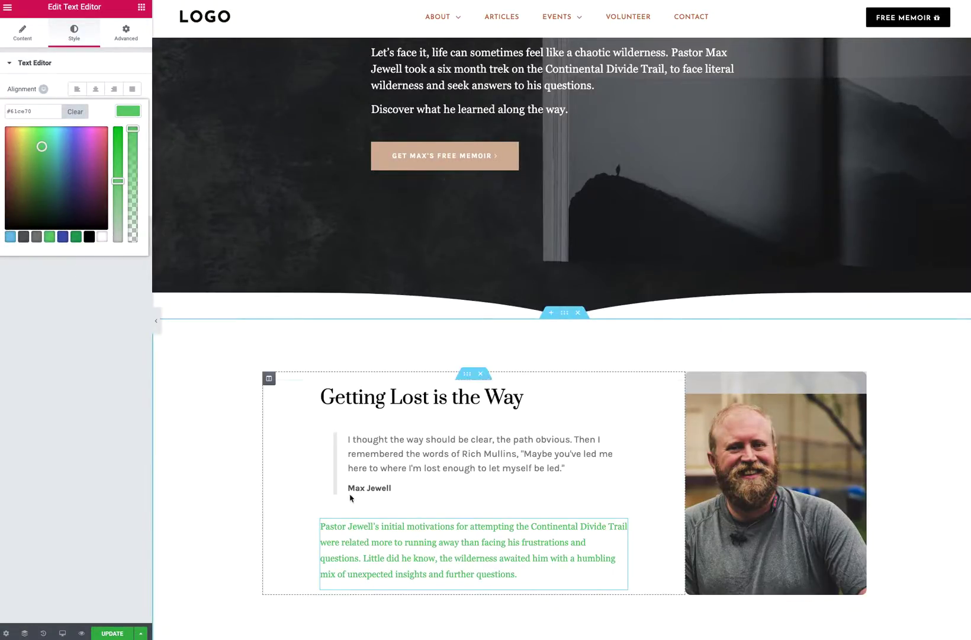
Copy the green paragraph and paste its style onto the lower "Mama Bears" text on the original landing page.
right_click(622, 523)
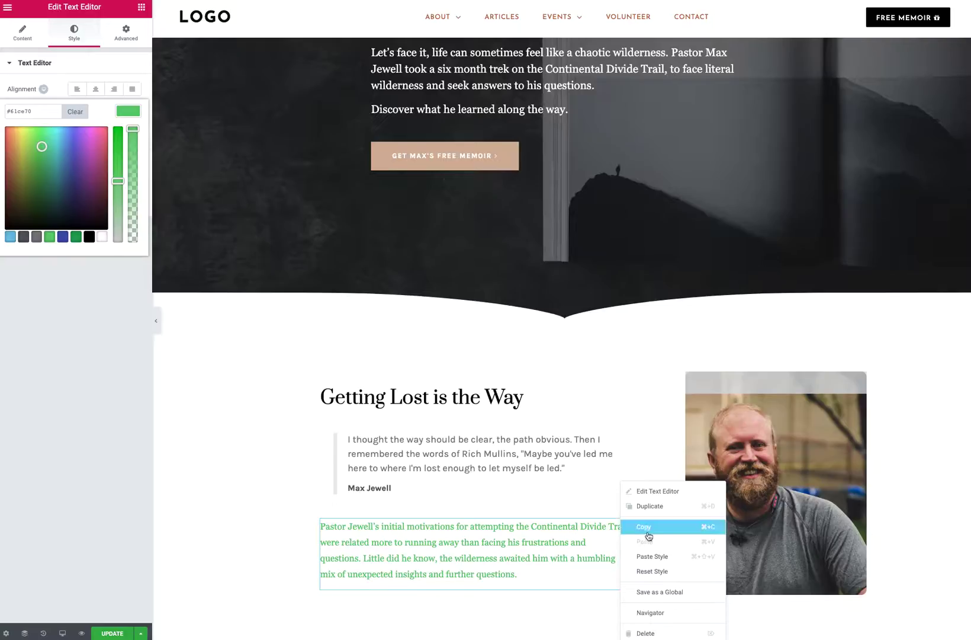
left_click(647, 528)
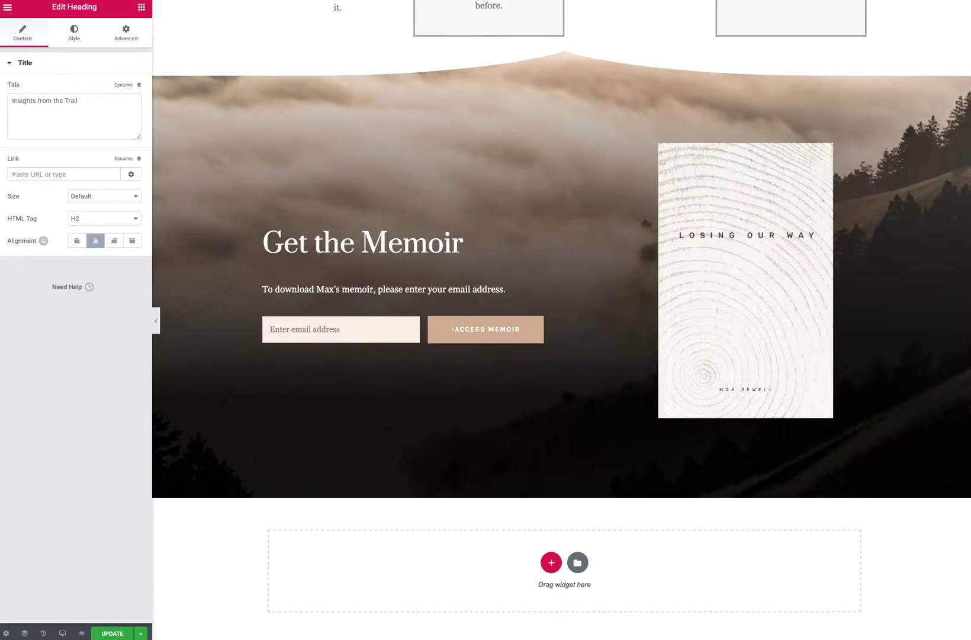
scroll(382, 138, "up", 5)
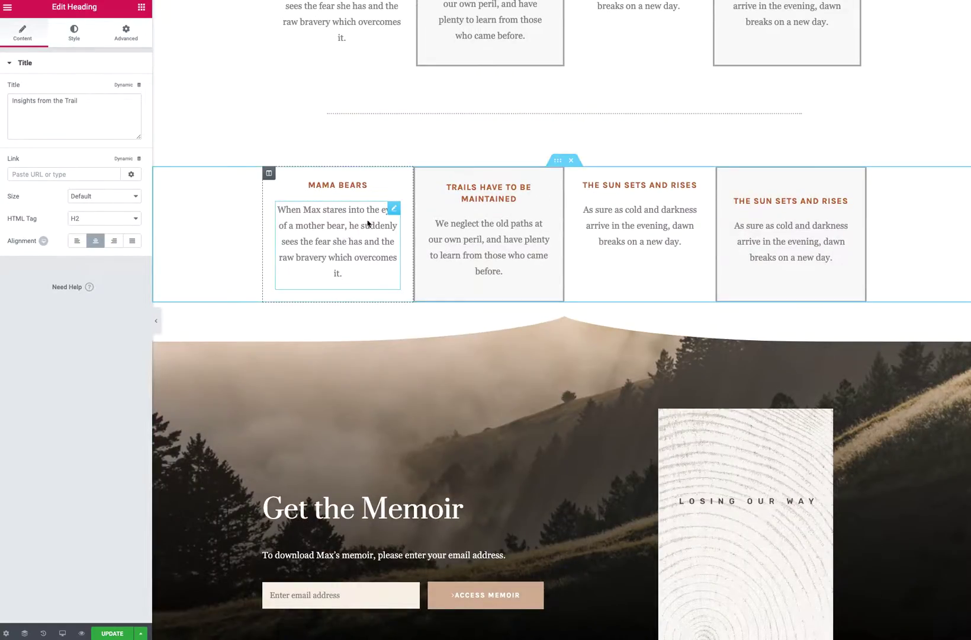
right_click(397, 212)
left_click(435, 282)
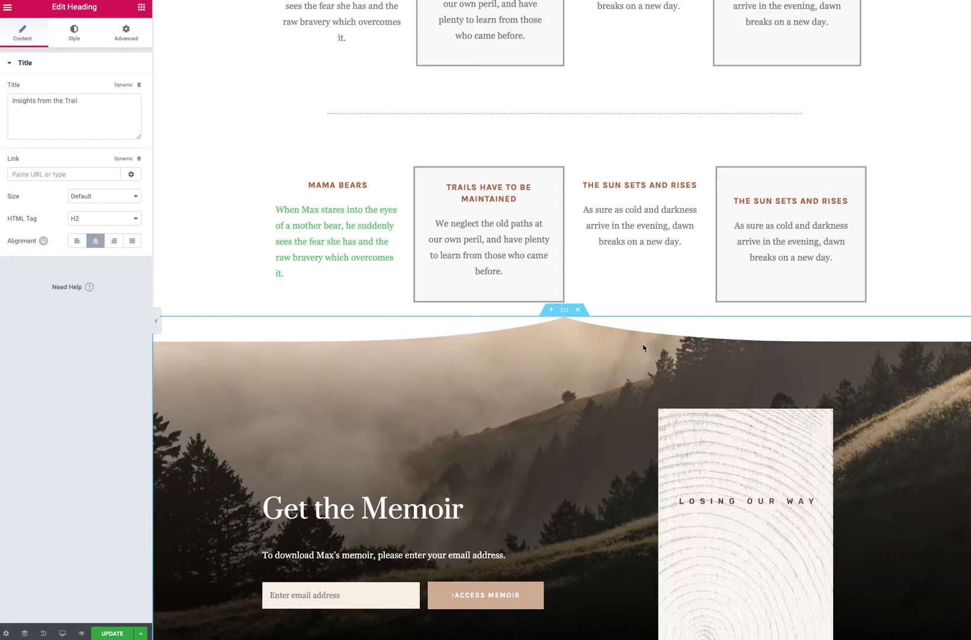
scroll(648, 340, "up", 20)
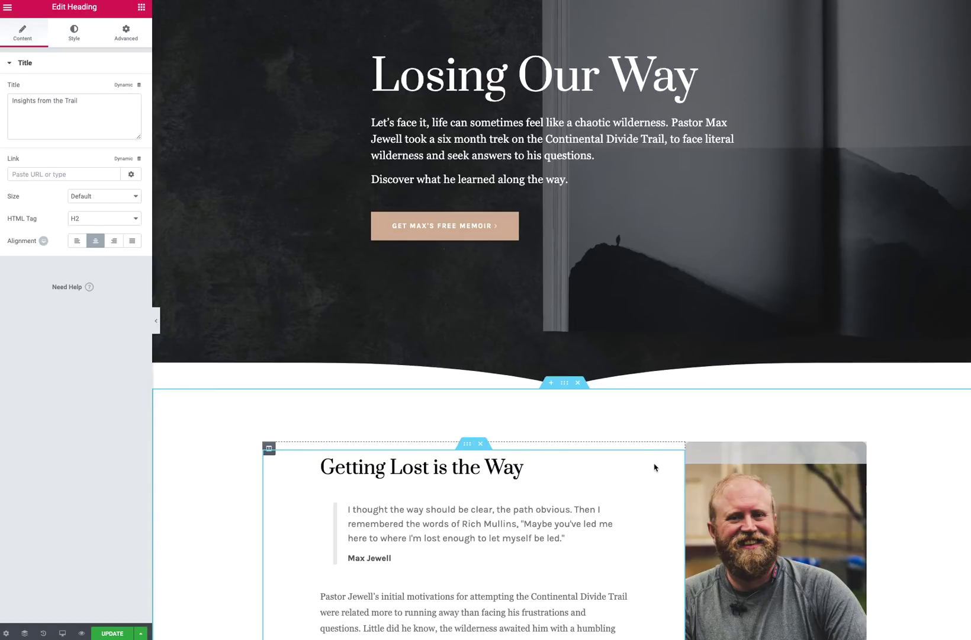
scroll(654, 467, "up", 3)
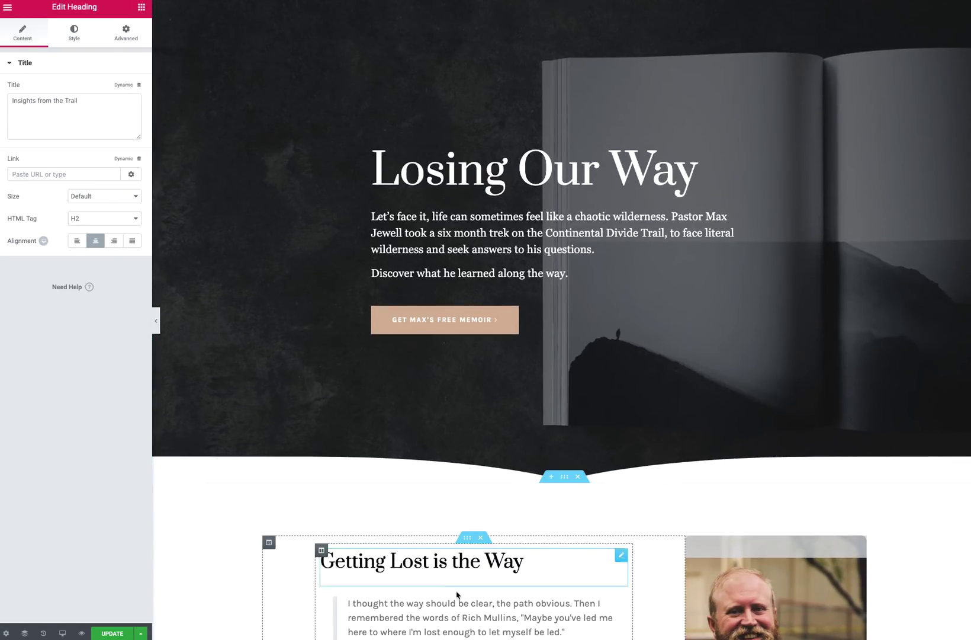